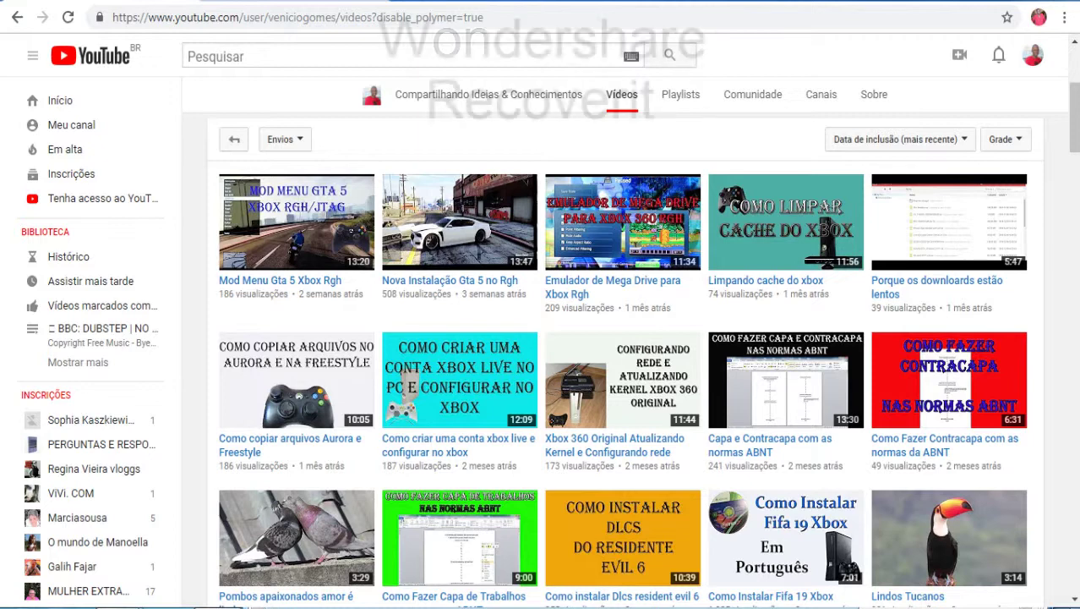
Switch to the Instructions note in Notepad to view the Wondershare Recoverit download link, and minimize the note.
key("alt+Tab")
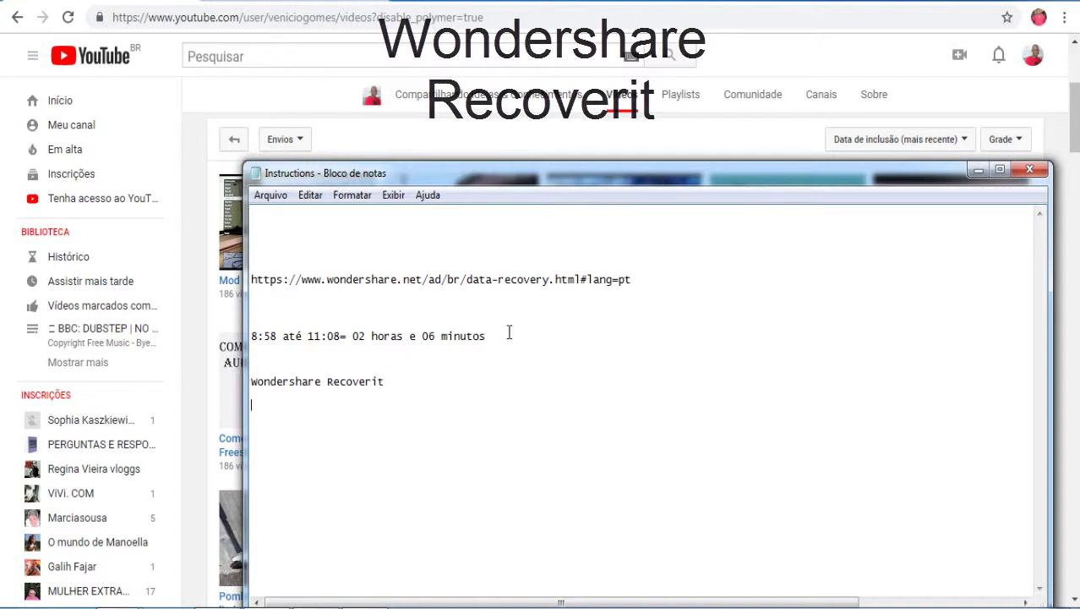
left_click(977, 171)
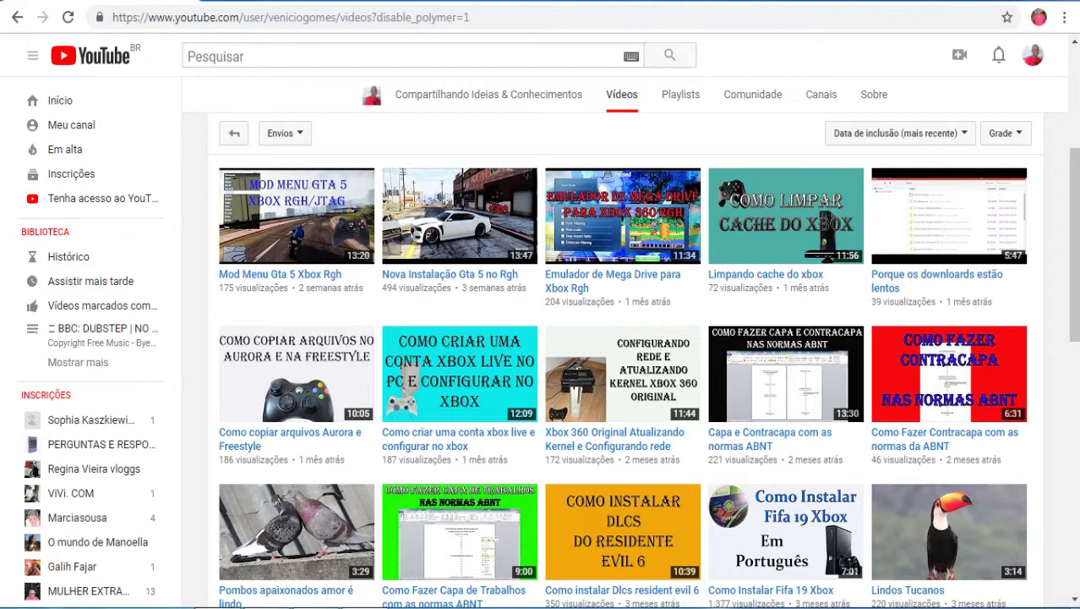
Open a maximized Computer window and try to open removable disk F:, declining to format it.
key("super+e")
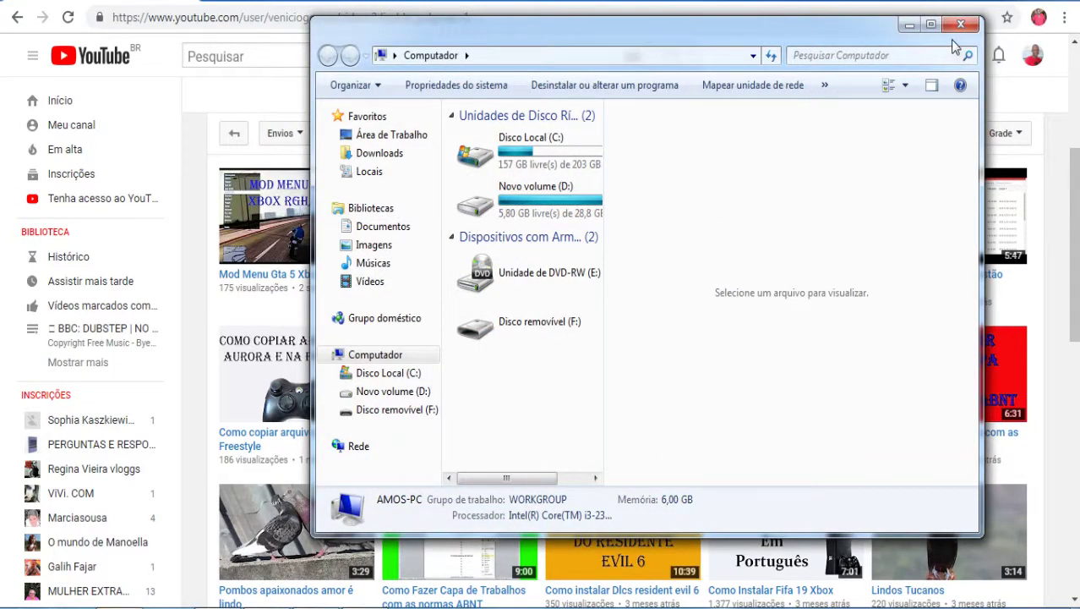
left_click(929, 24)
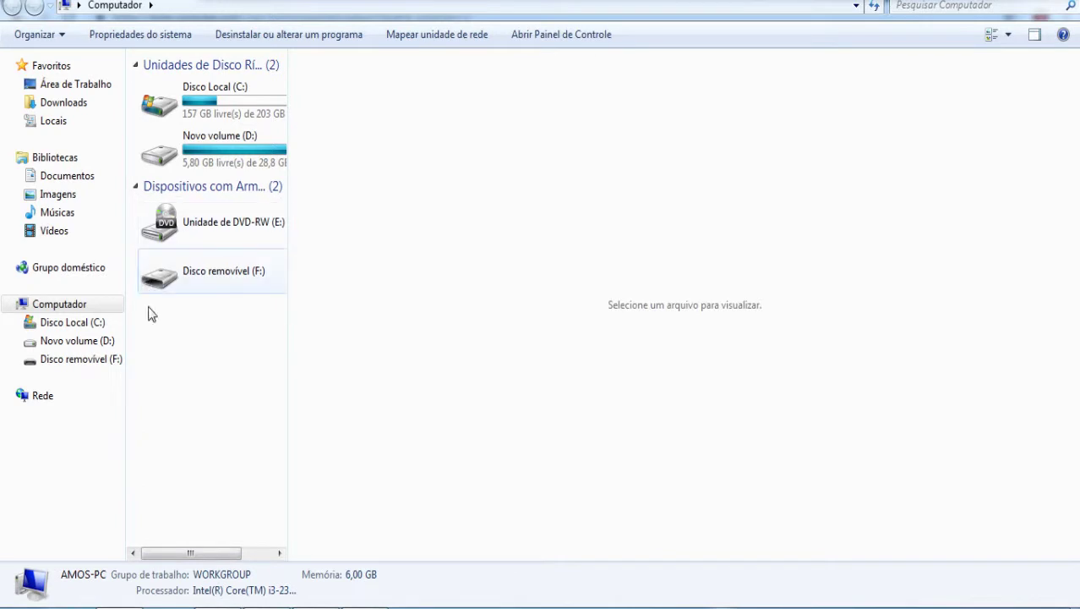
left_click(75, 361)
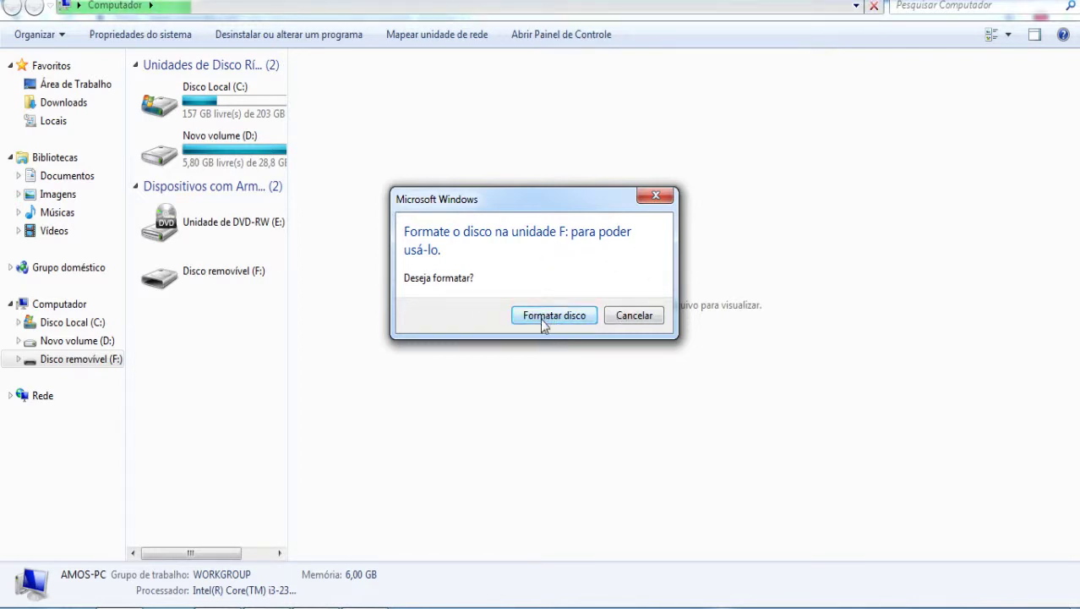
left_click(662, 195)
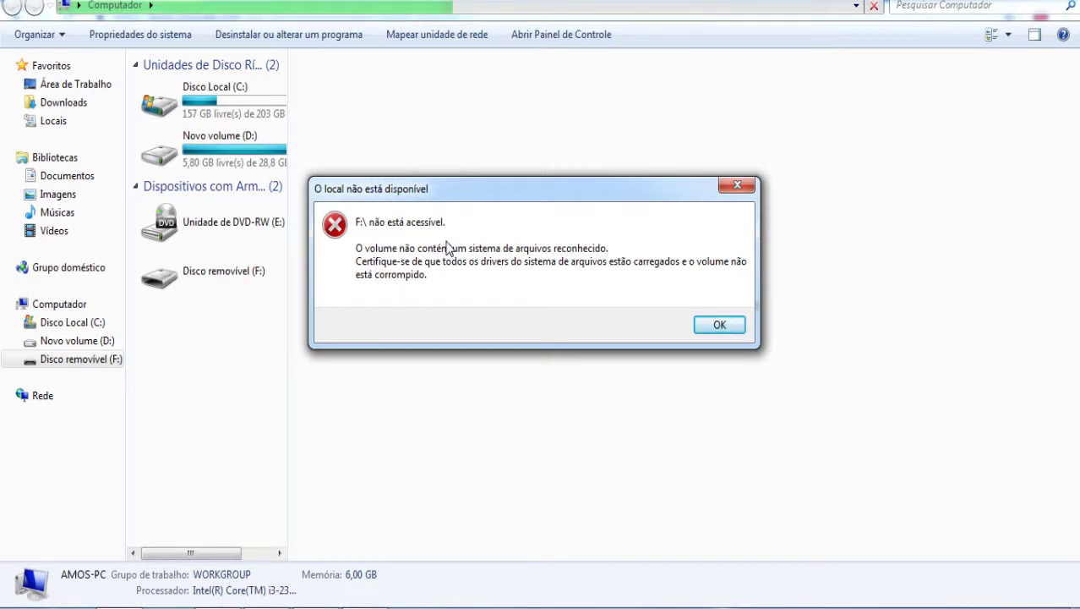
left_click(720, 325)
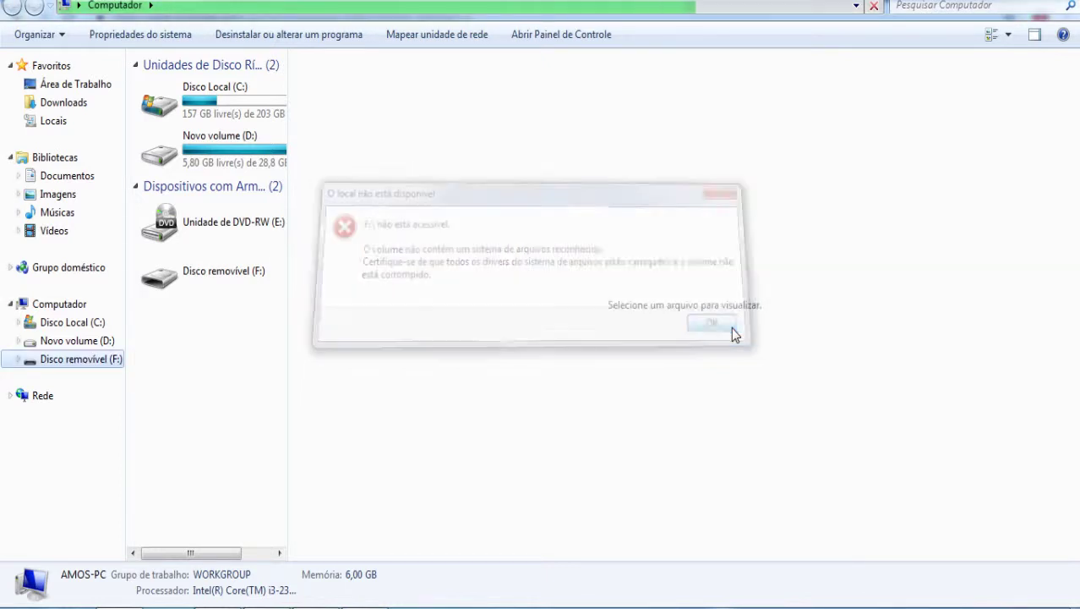
Check the file system, used space and capacity of removable disk F: in its properties, and close them.
right_click(76, 372)
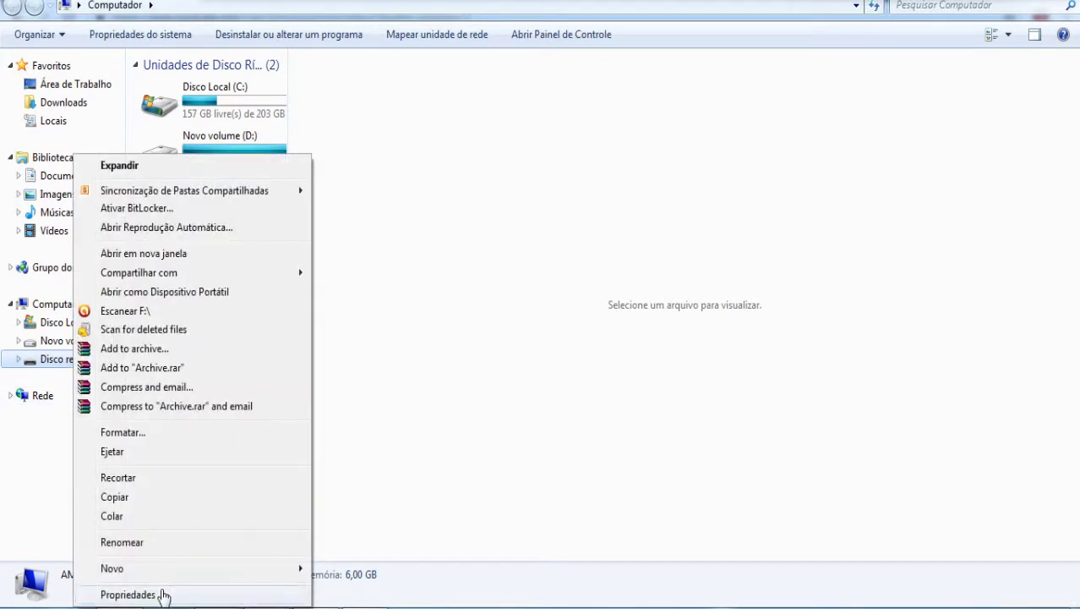
left_click(127, 594)
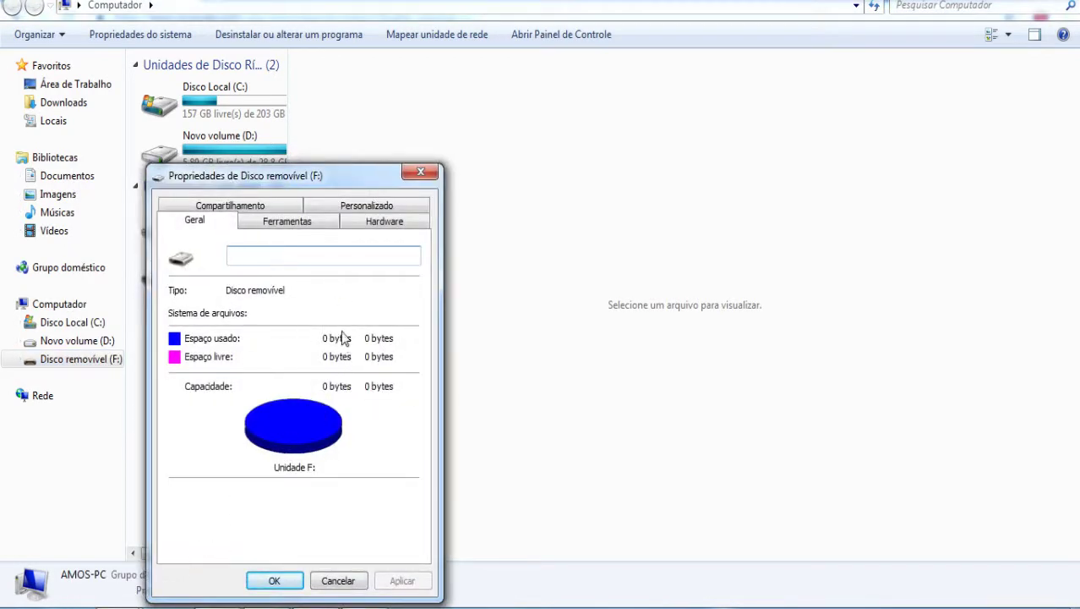
left_click(275, 581)
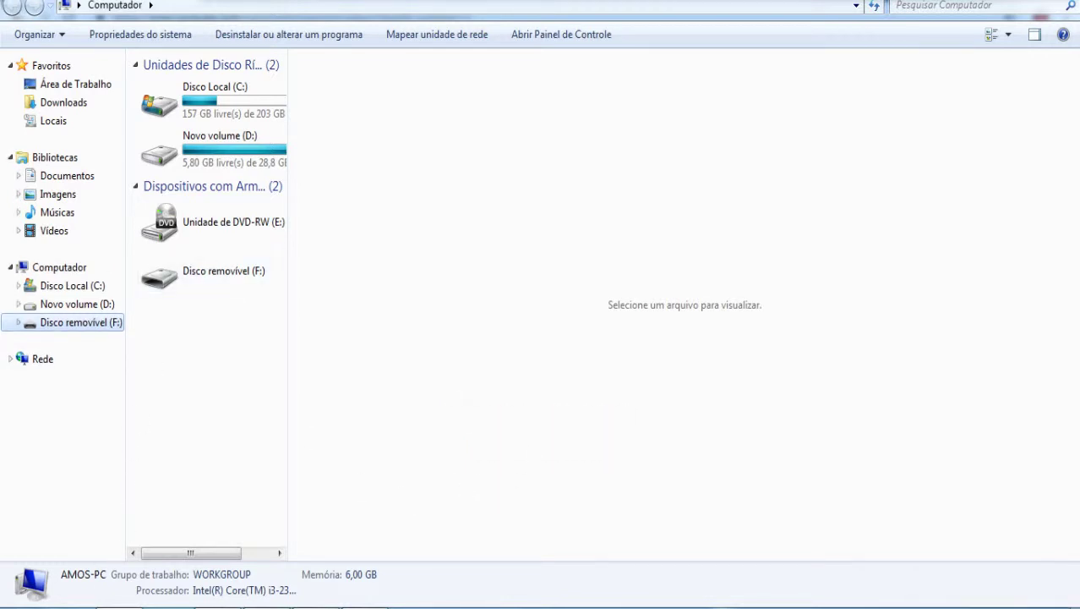
left_click(17, 604)
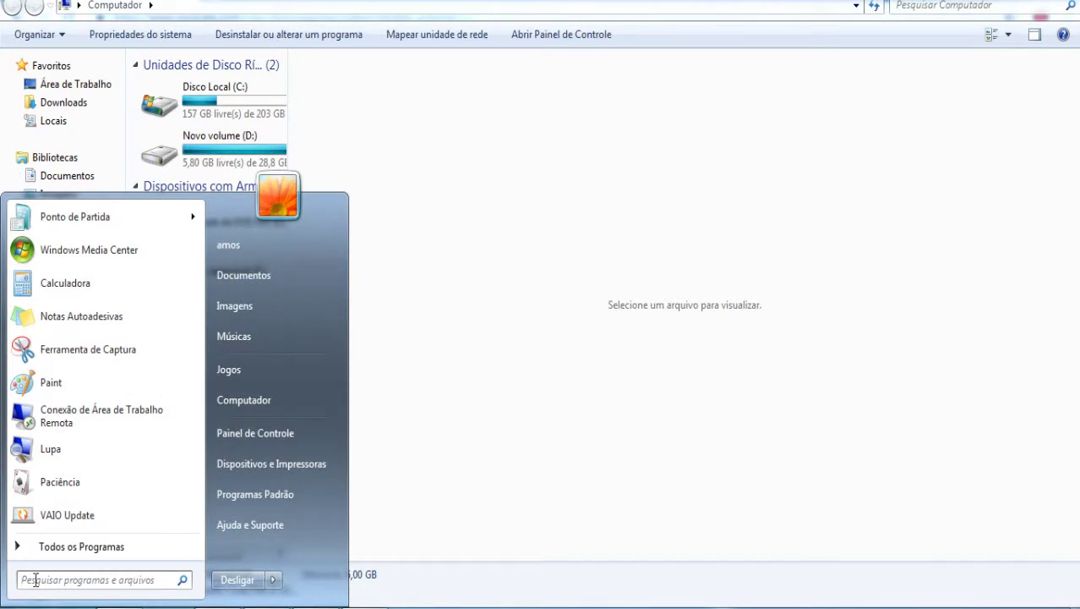
left_click(56, 548)
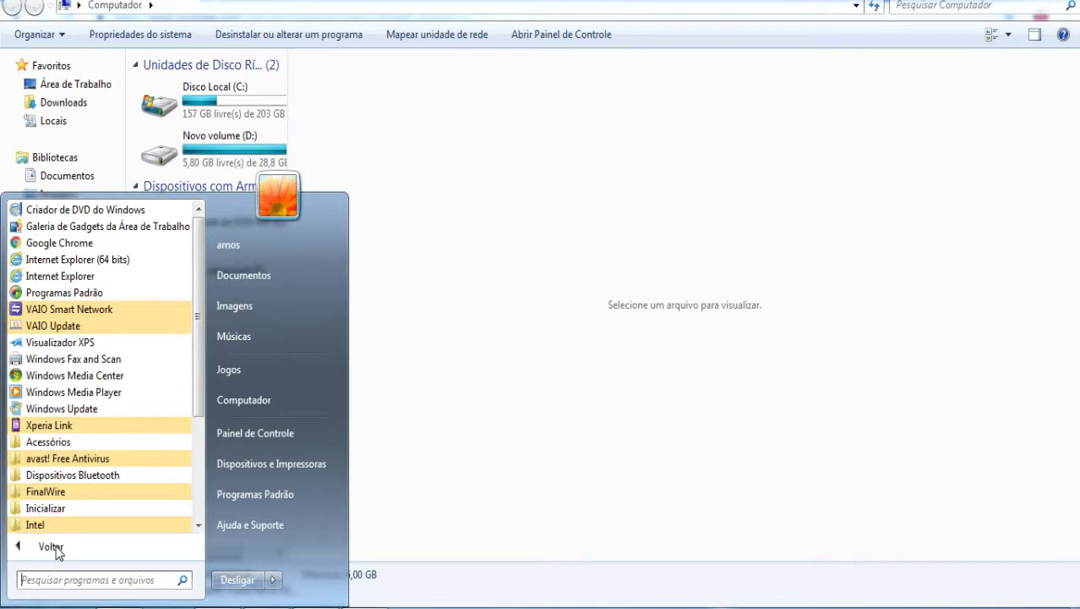
left_click(423, 376)
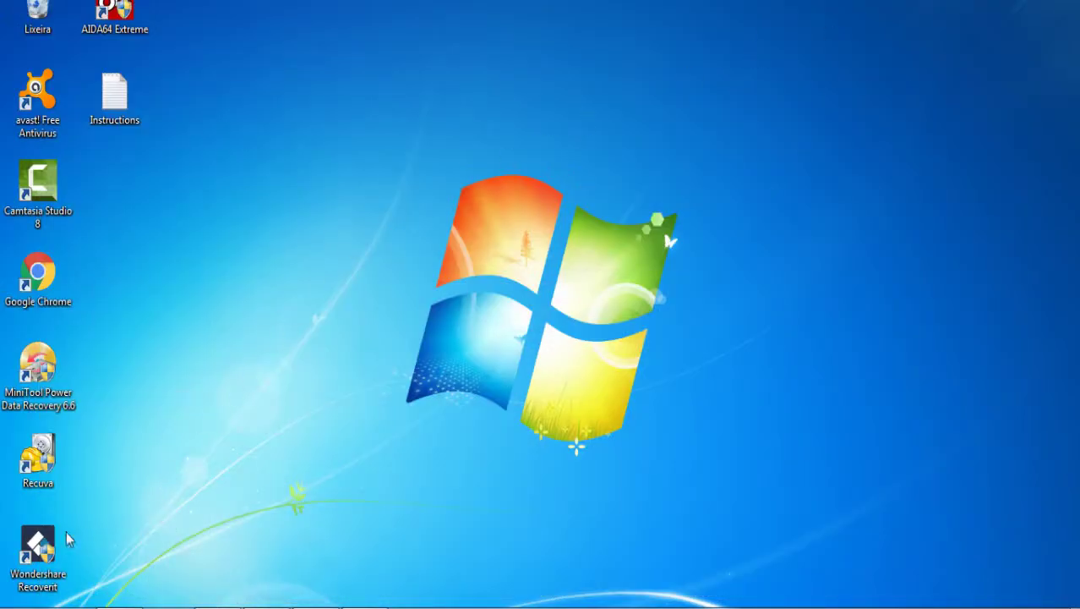
Launch Wondershare Recoverit with the Computer window behind it, and proceed with external device recovery to the disk selection.
double_click(38, 549)
mouse_move(116, 606)
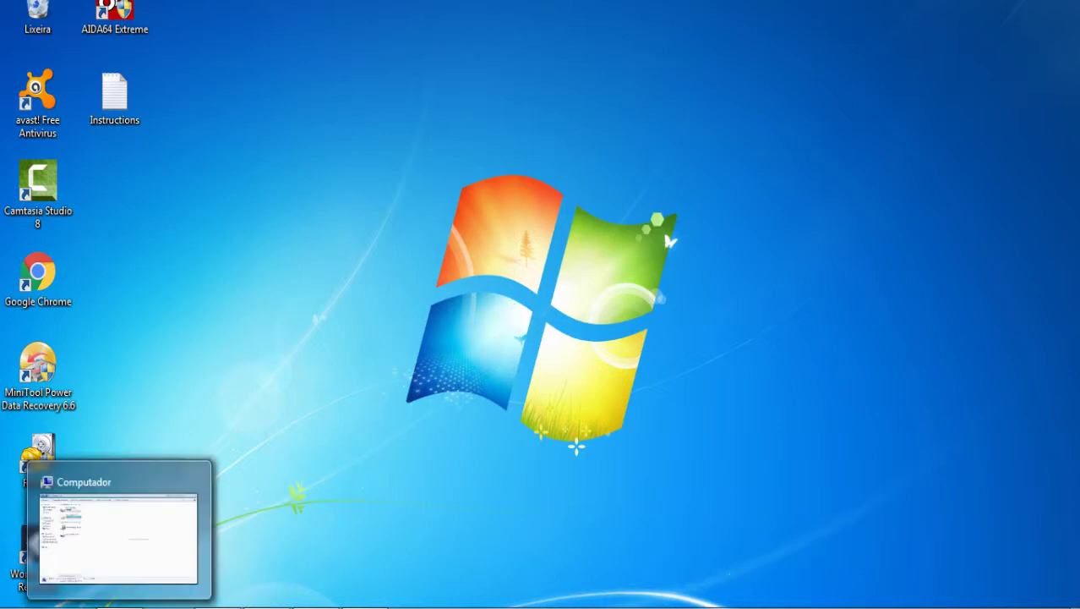
left_click(109, 556)
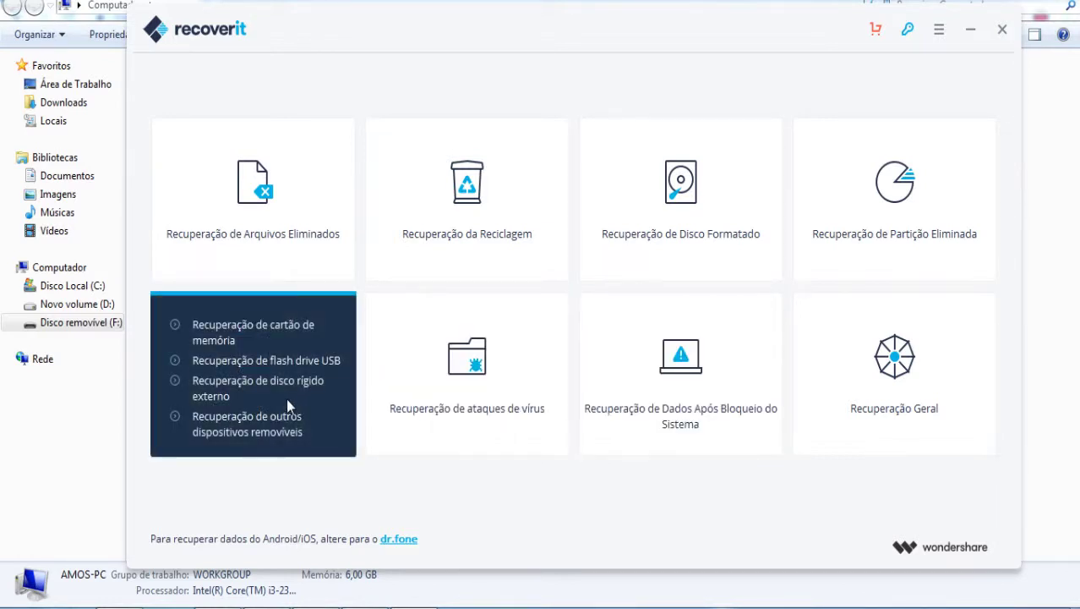
left_click(224, 352)
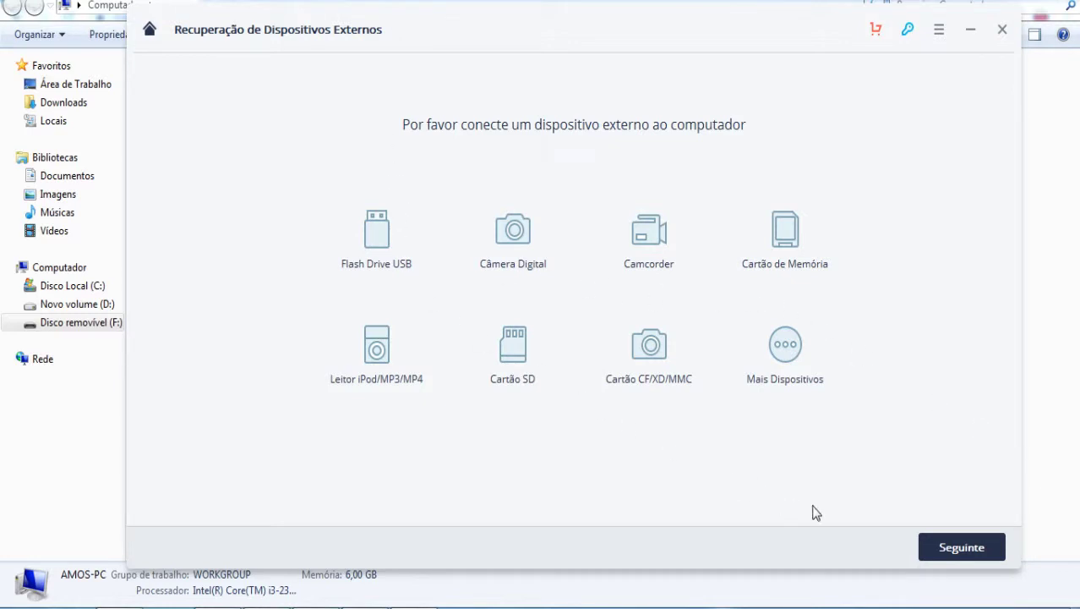
left_click(953, 548)
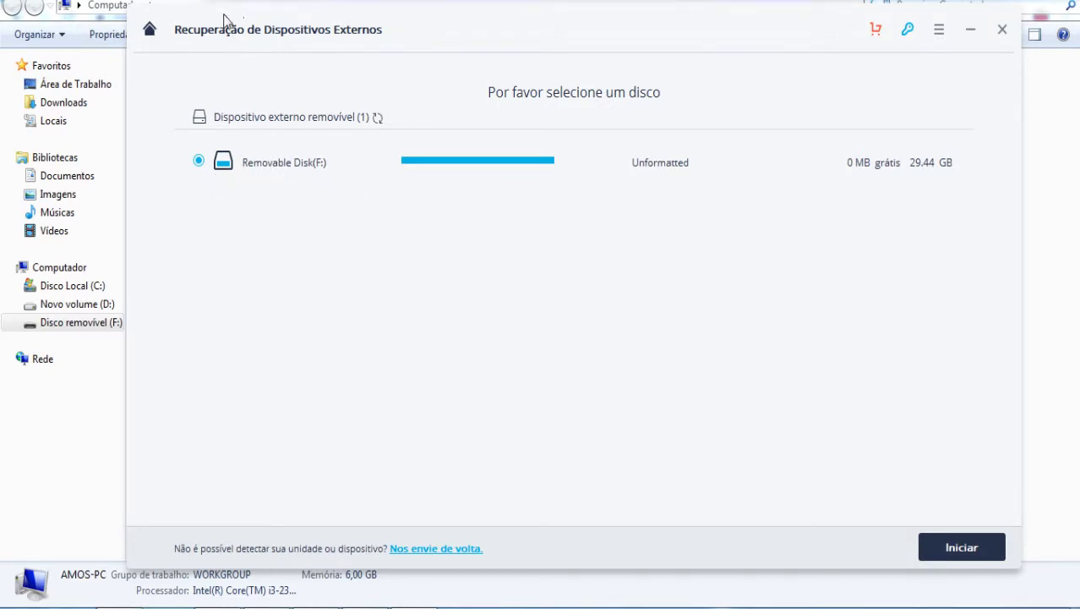
Move Recoverit aside to compare its listed disk with Computer, and try again to open removable disk F: without formatting it.
left_click_drag(234, 20, 414, 19)
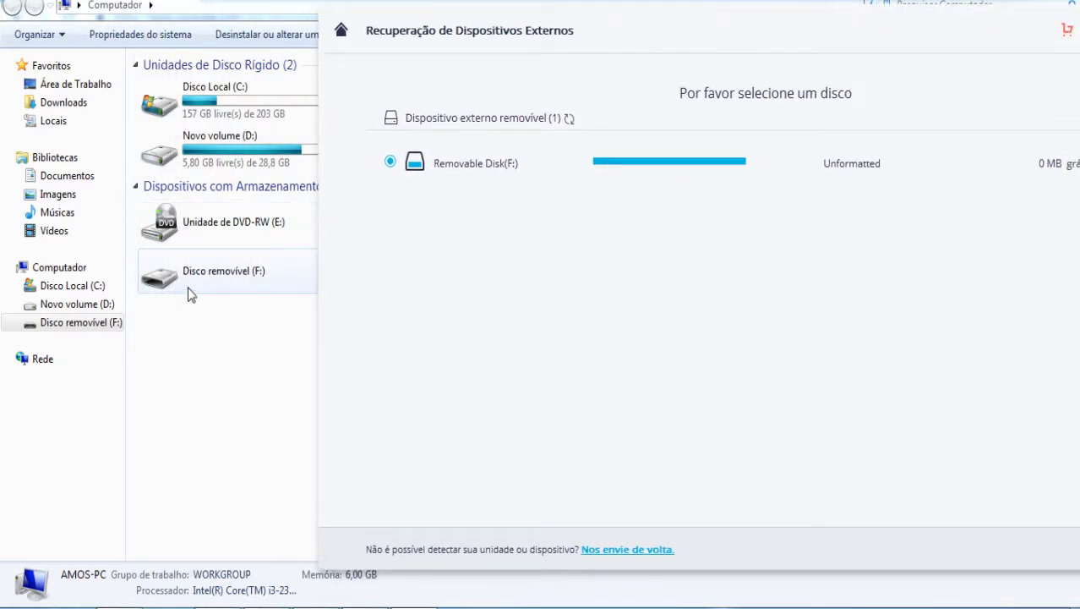
left_click_drag(439, 17, 237, 29)
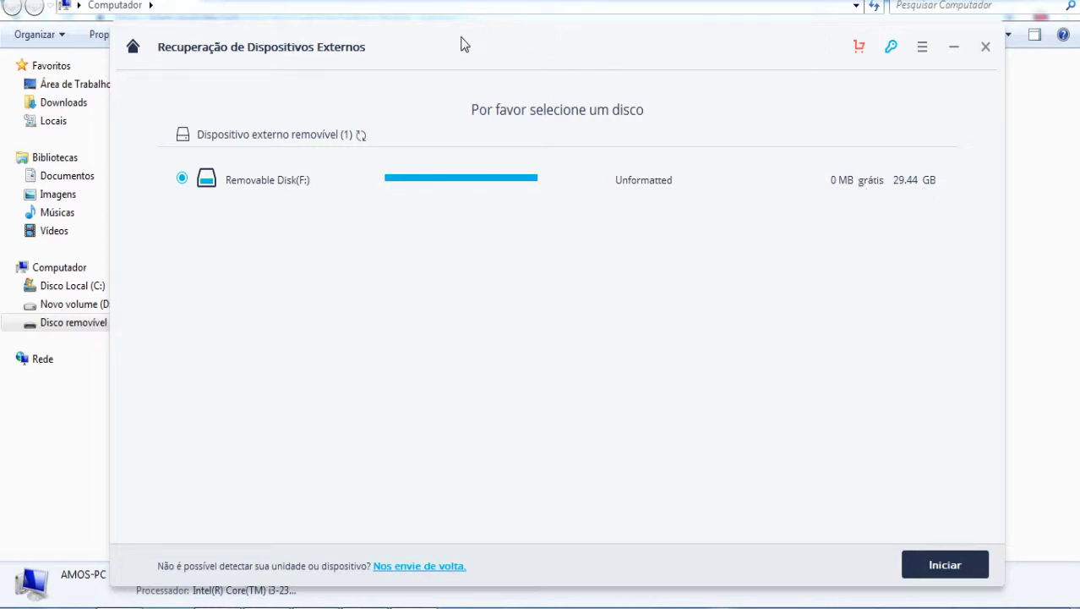
left_click_drag(462, 45, 365, 19)
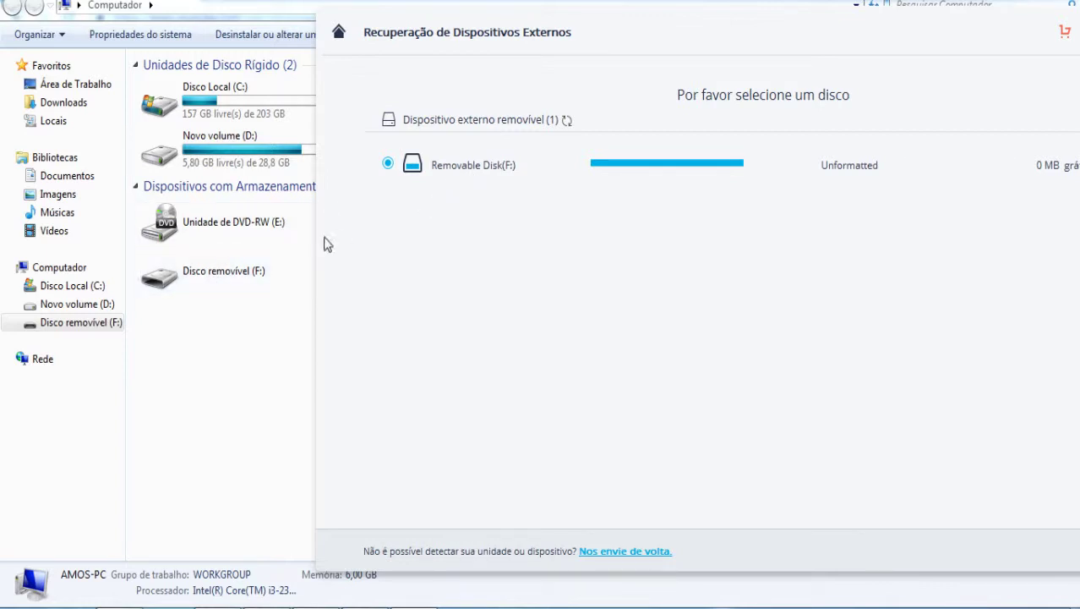
left_click(225, 279)
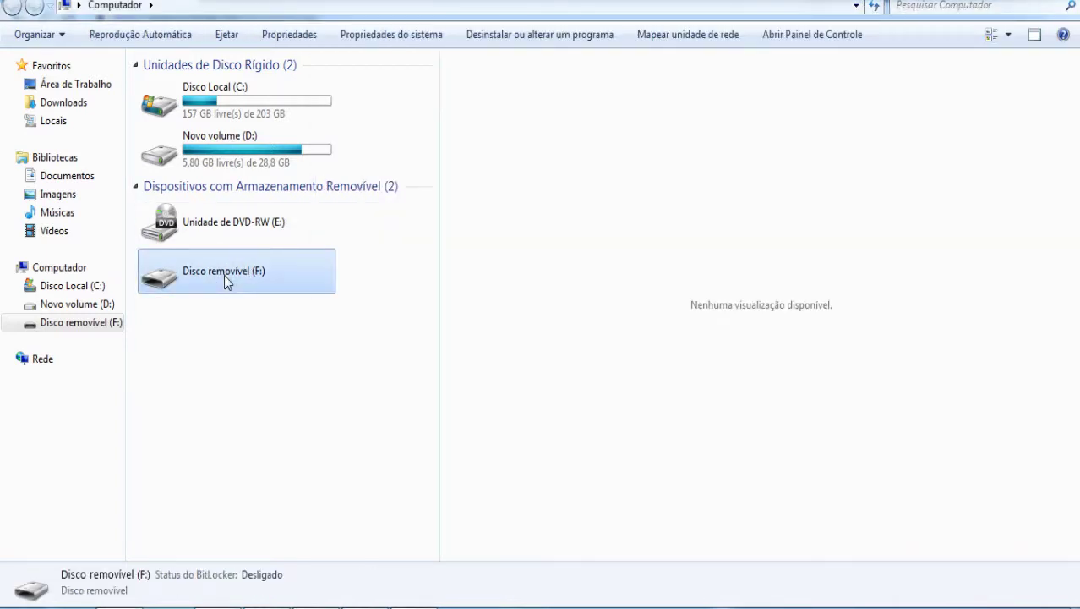
left_click(224, 279)
left_click(224, 279)
left_click(159, 284)
double_click(159, 284)
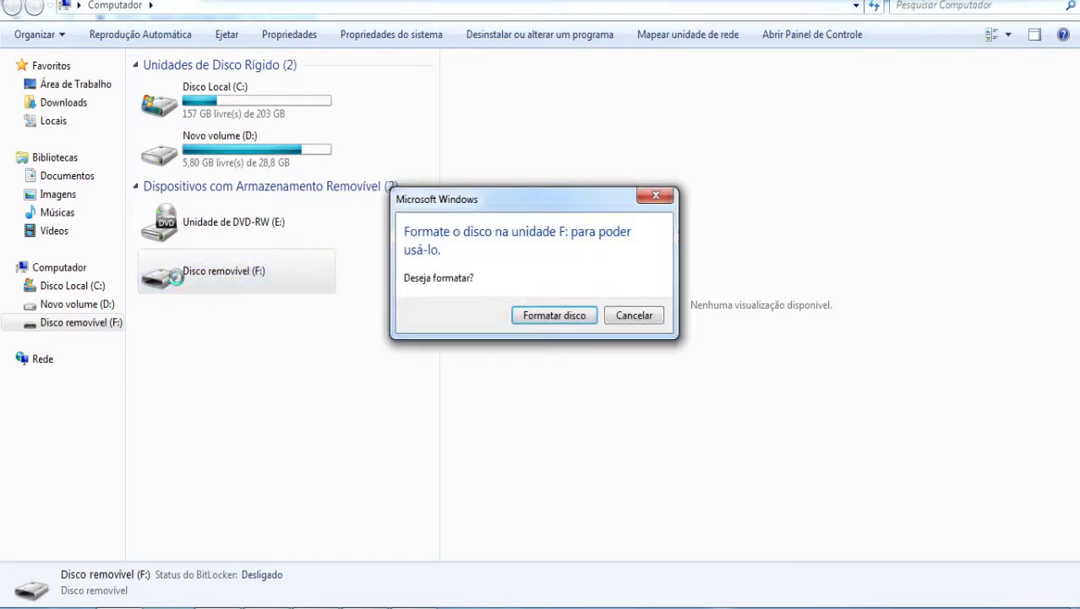
left_click(657, 198)
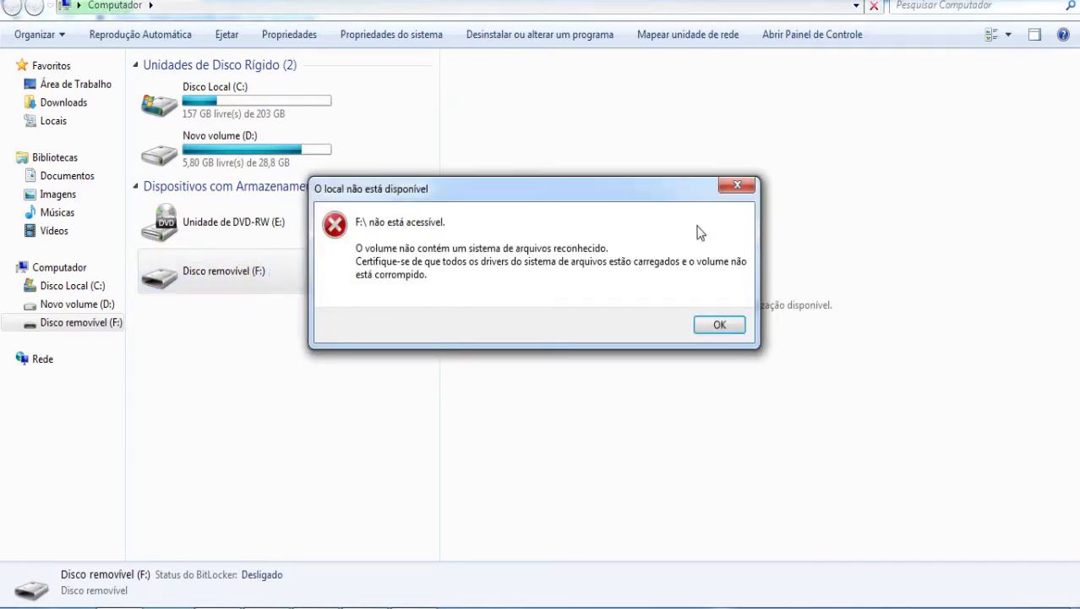
left_click(737, 184)
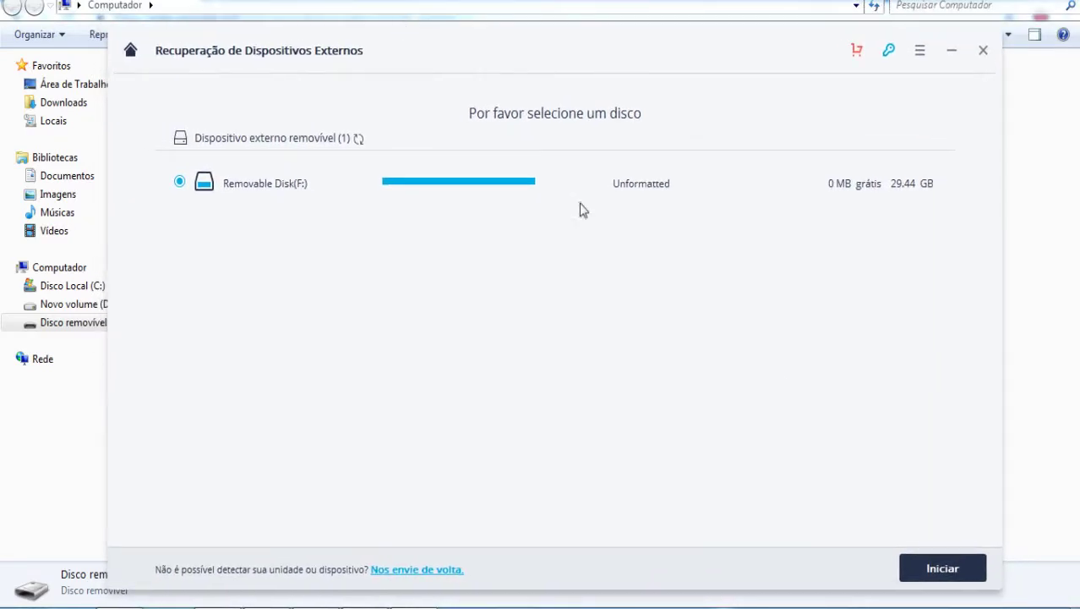
Scan Removable Disk (F:) for lost files, accept continuing in Recuperação Geral mode, and acknowledge the completed scan.
left_click(940, 570)
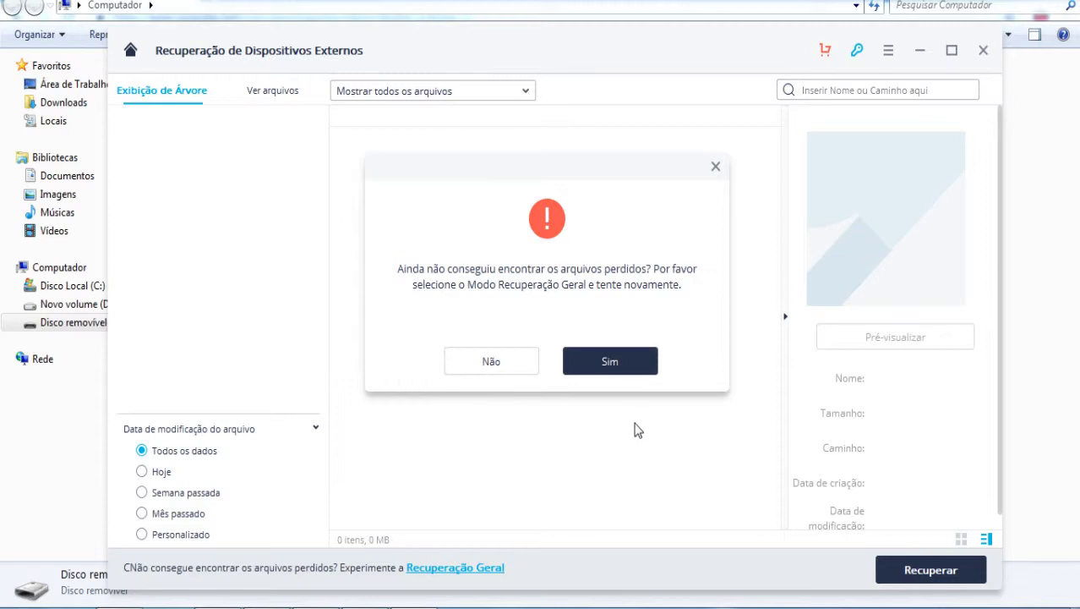
left_click(622, 363)
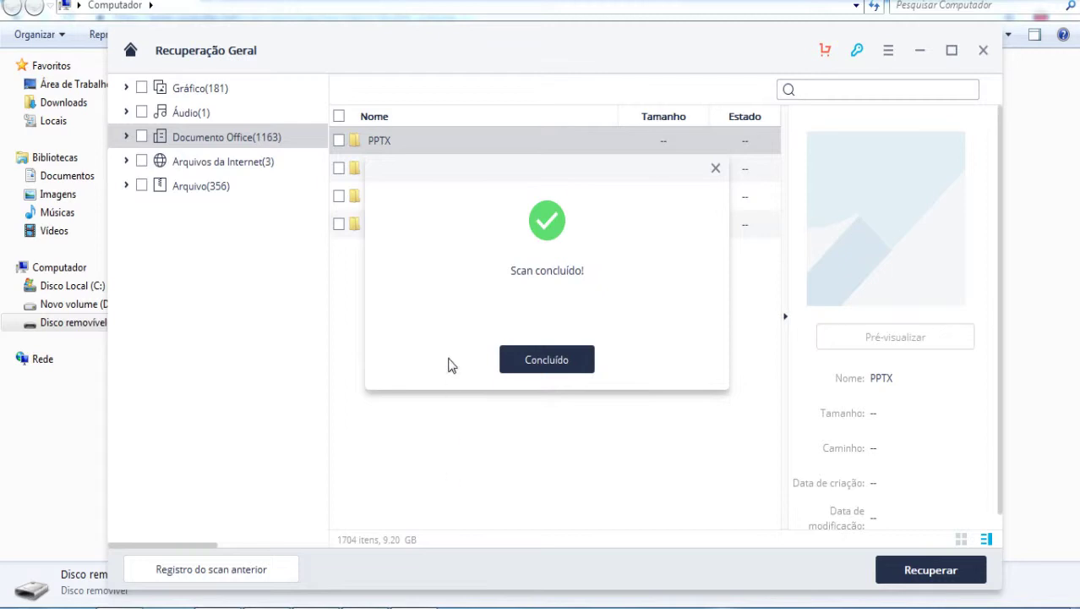
left_click(556, 360)
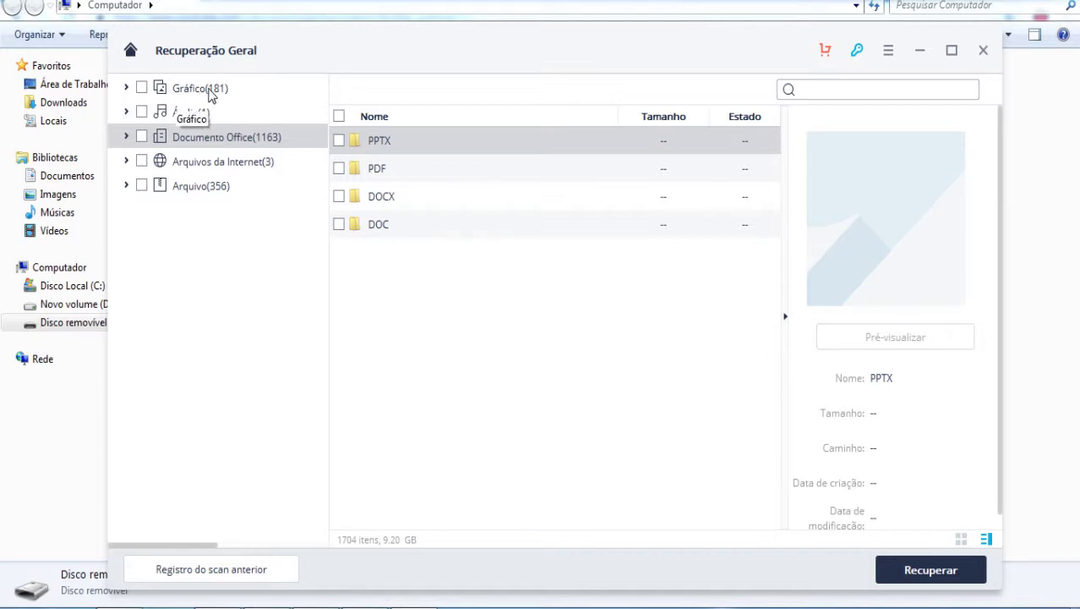
Mark all found categories for recovery: Gráfico, Áudio, Documento Office, Arquivos da Internet and Arquivo.
left_click(142, 89)
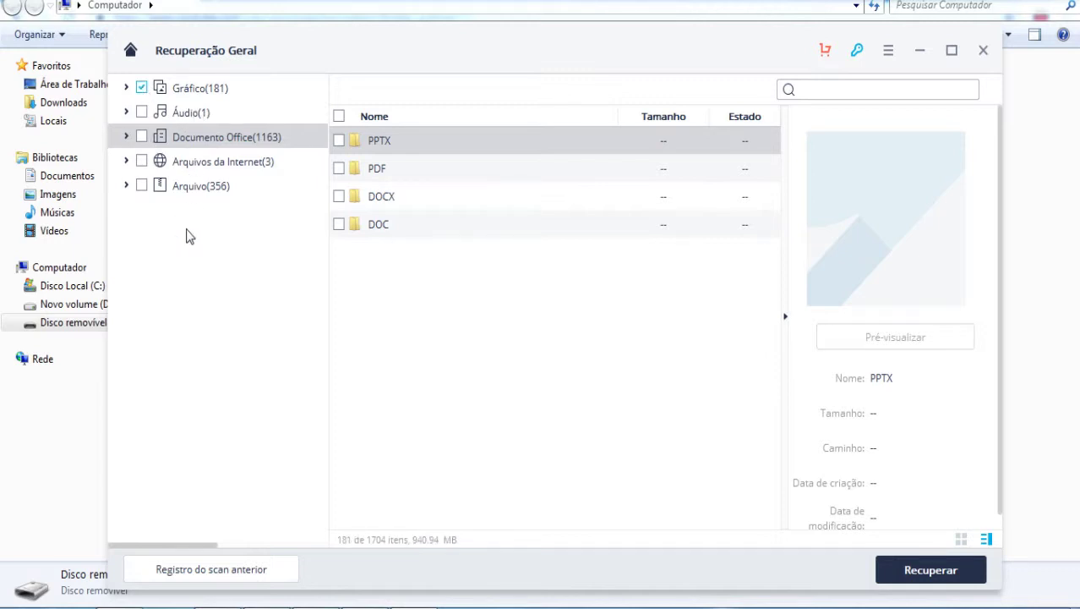
left_click(142, 113)
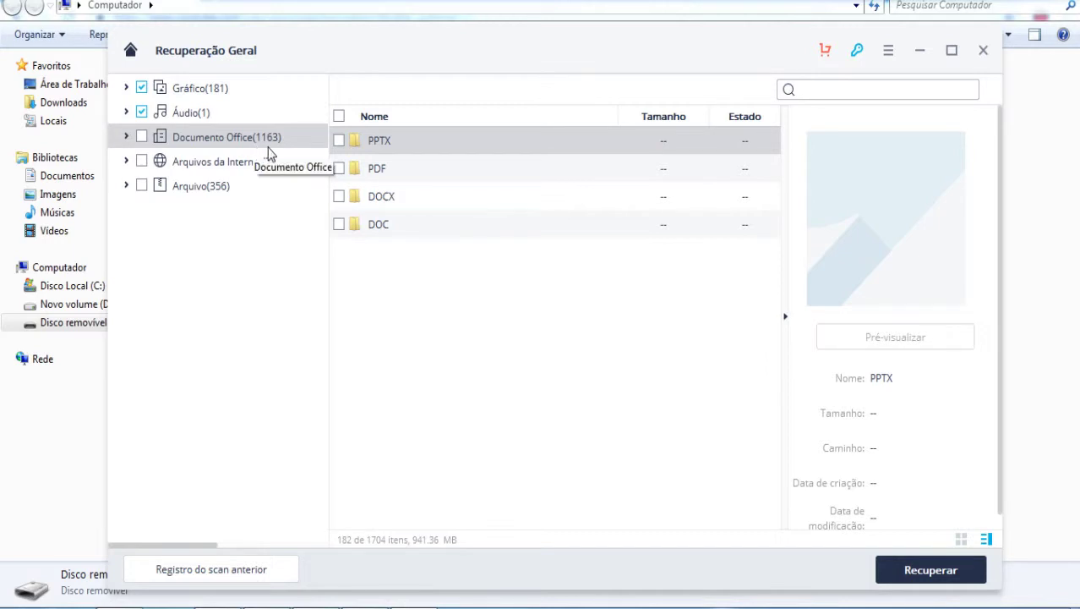
left_click(141, 137)
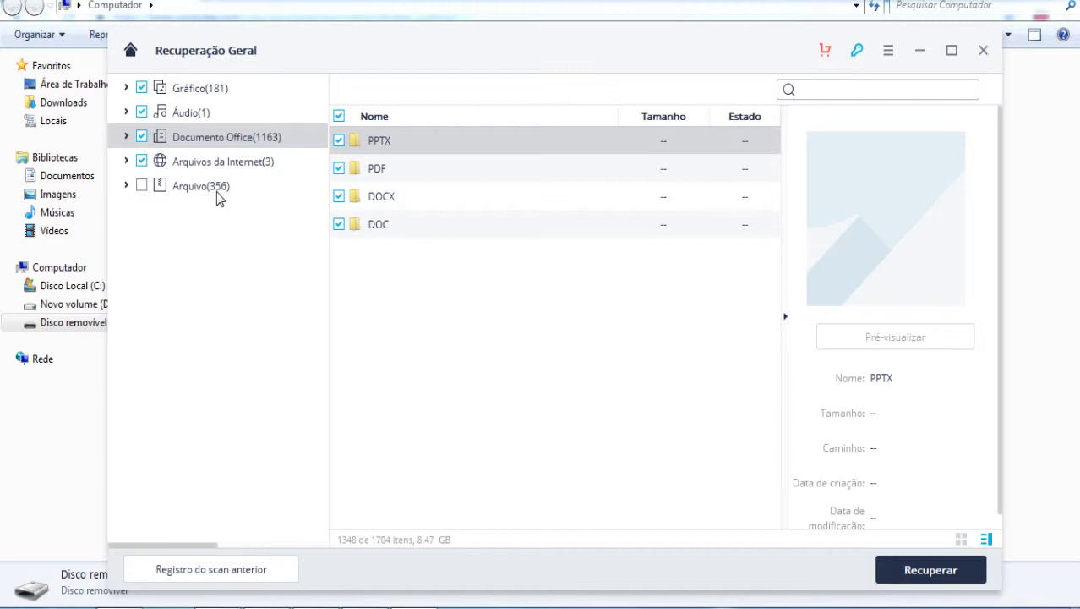
left_click(142, 187)
Create a folder named Documentos Salvos Pen drive at the root of Disco Local (C:) in a new Explorer window.
key("super+e")
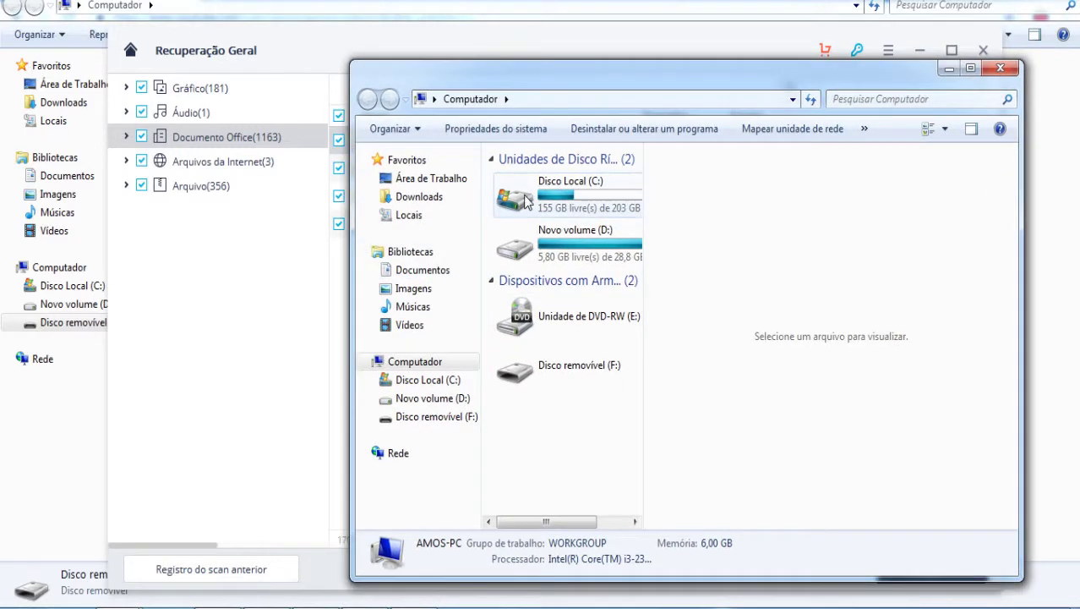
double_click(526, 199)
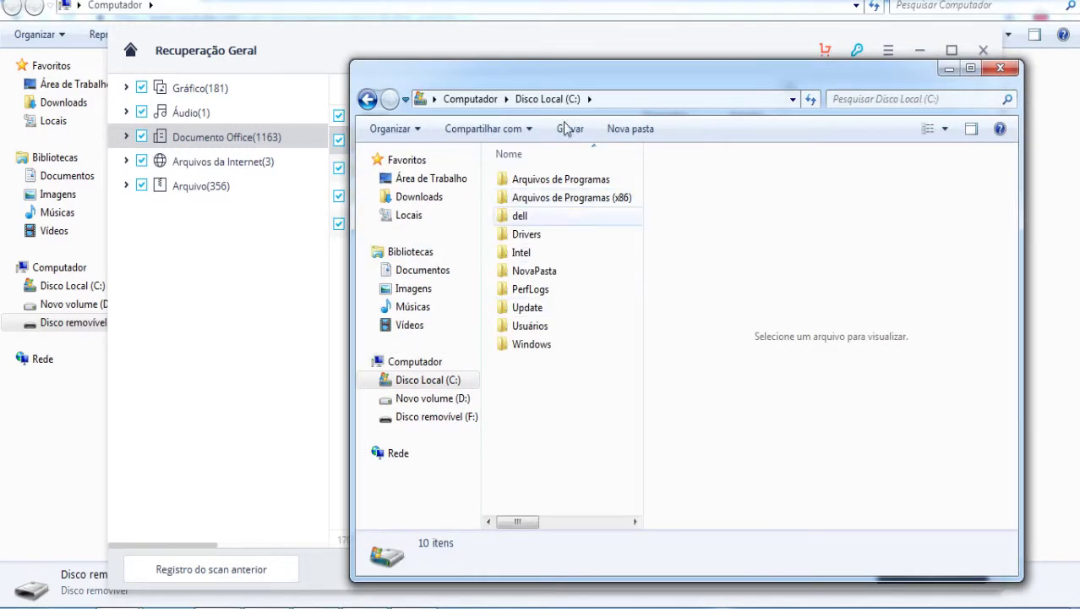
right_click(532, 408)
mouse_move(583, 367)
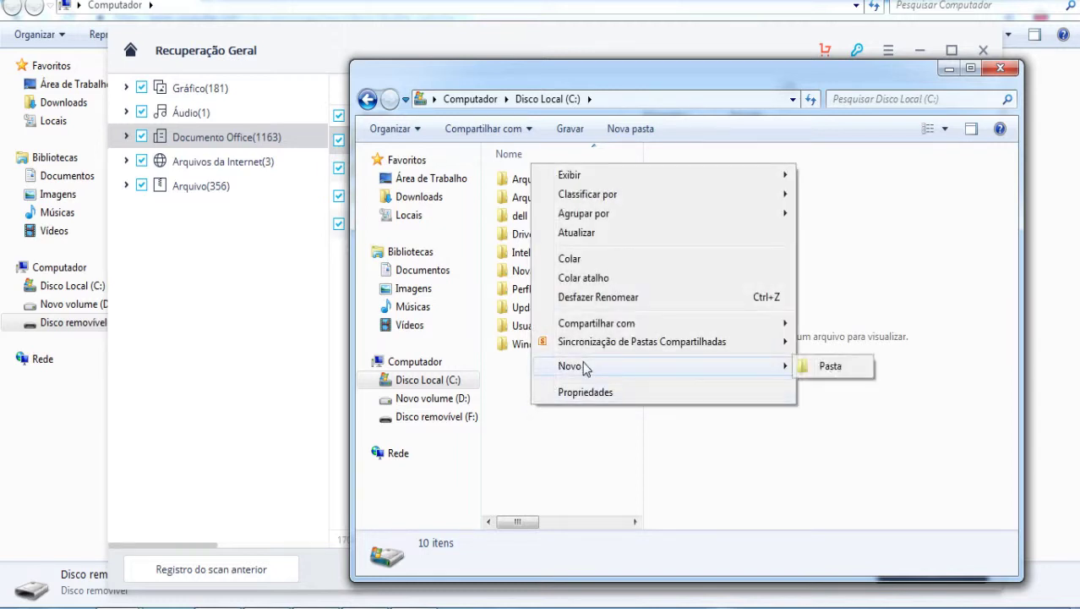
left_click(832, 365)
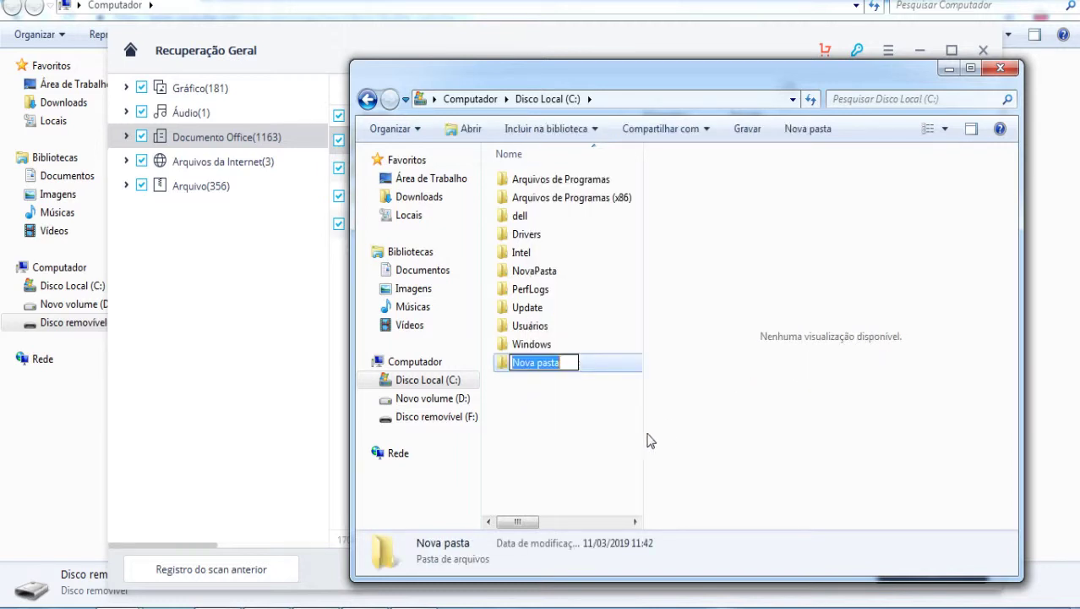
type("D")
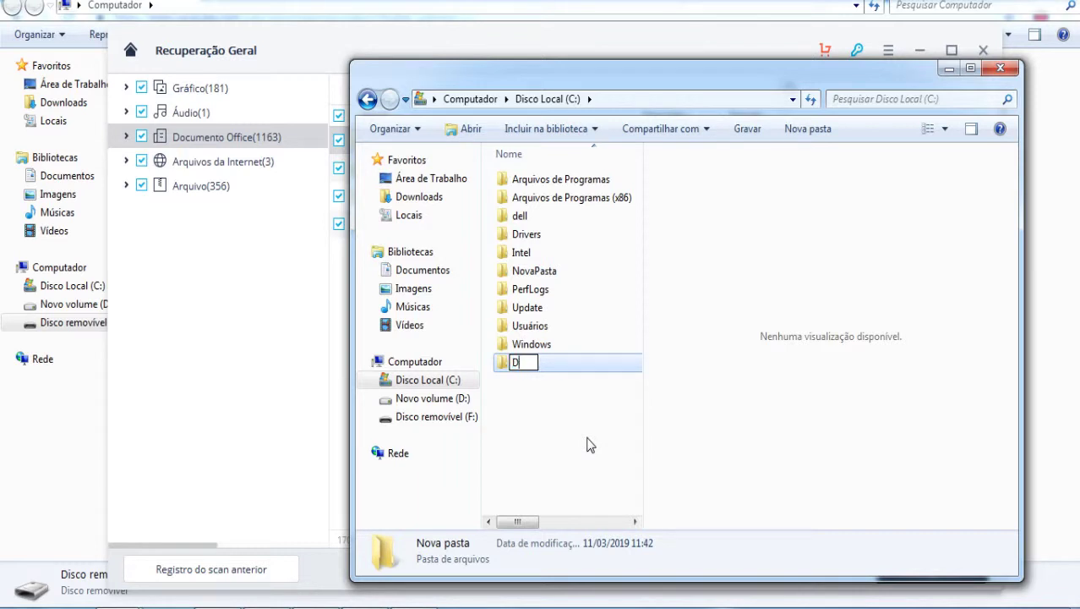
type("ocumentos")
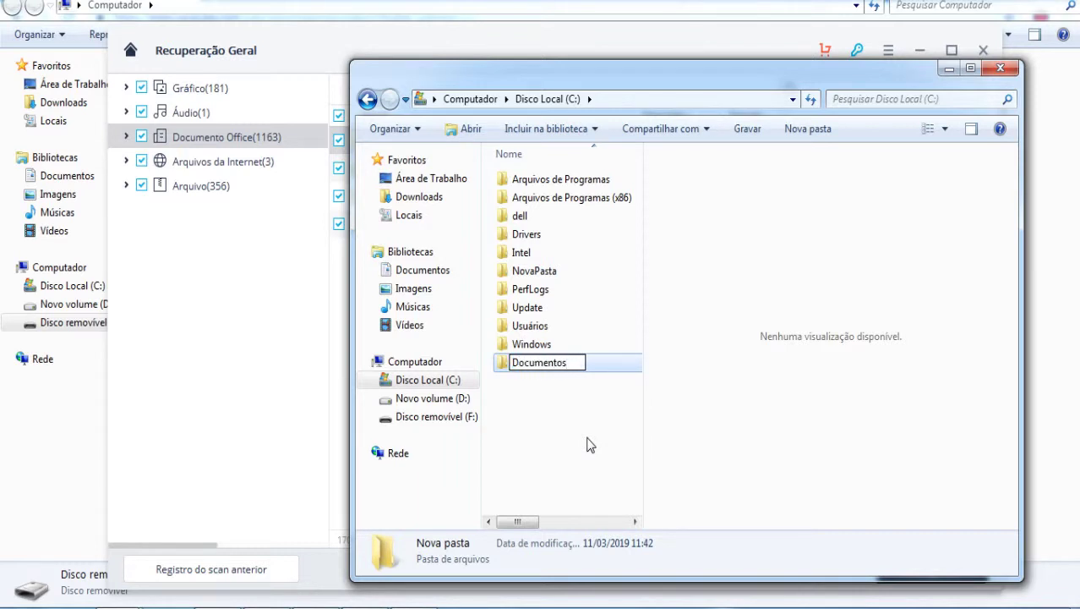
type(" Salvos")
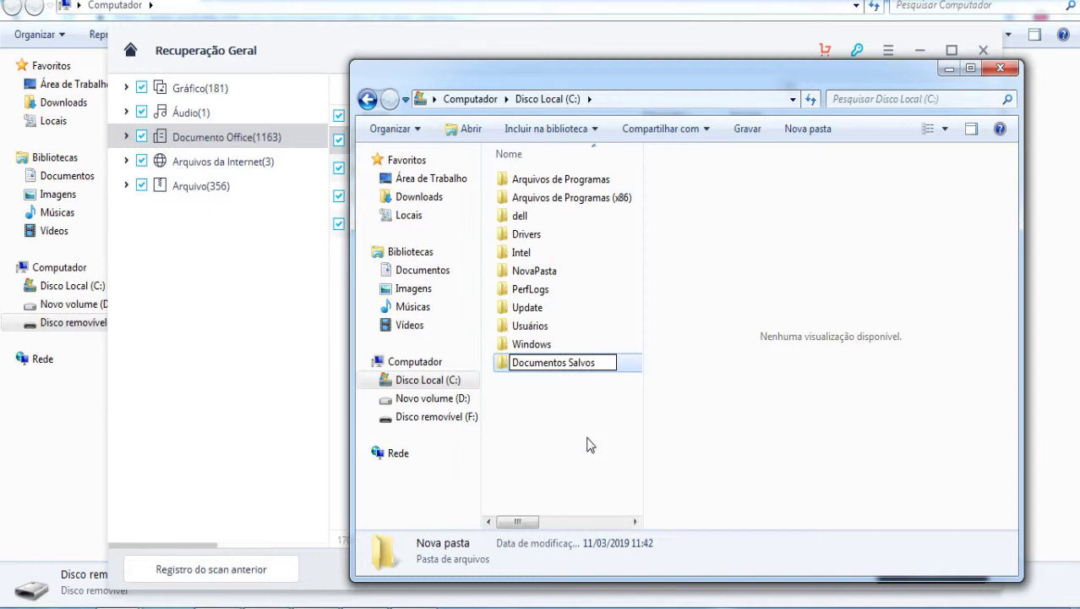
type(" Pen drive")
key("Escape")
Look inside the new Documentos Salvos Pen drive folder, return to drive C: and close the Explorer window.
double_click(501, 367)
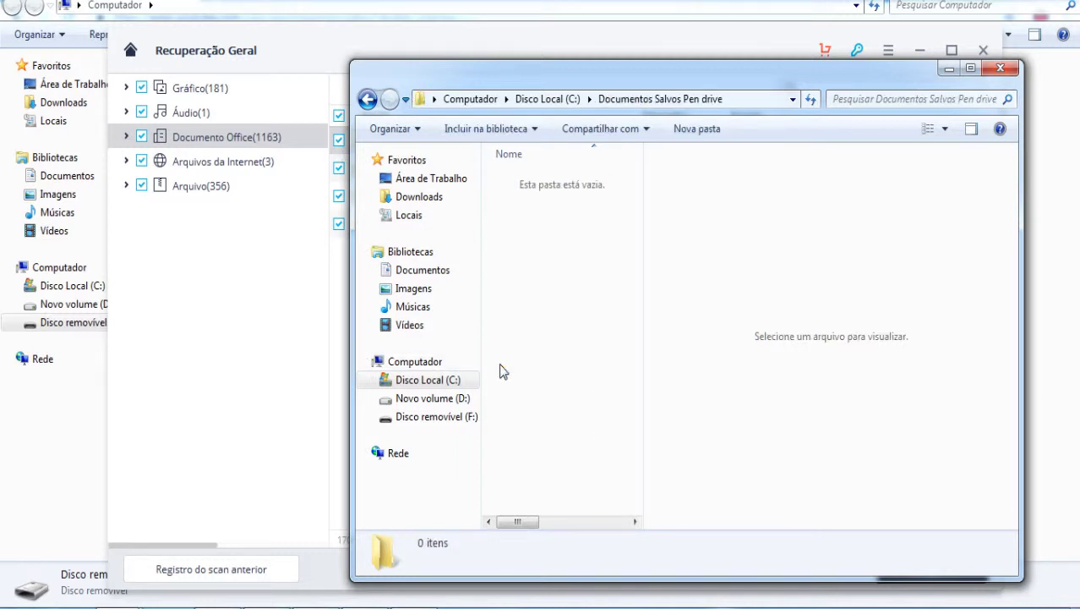
left_click(367, 100)
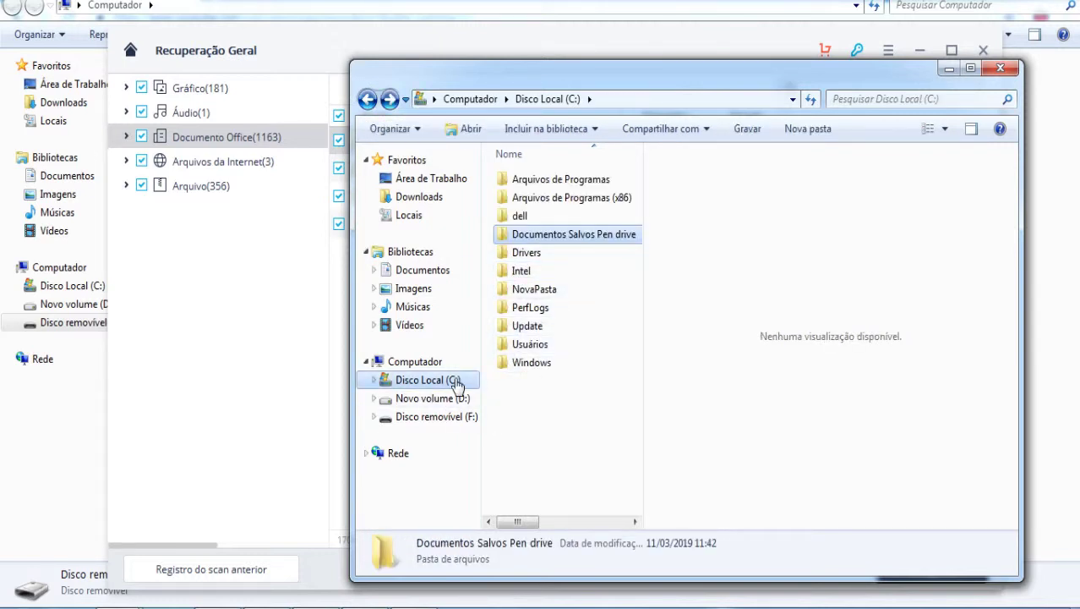
left_click(1000, 68)
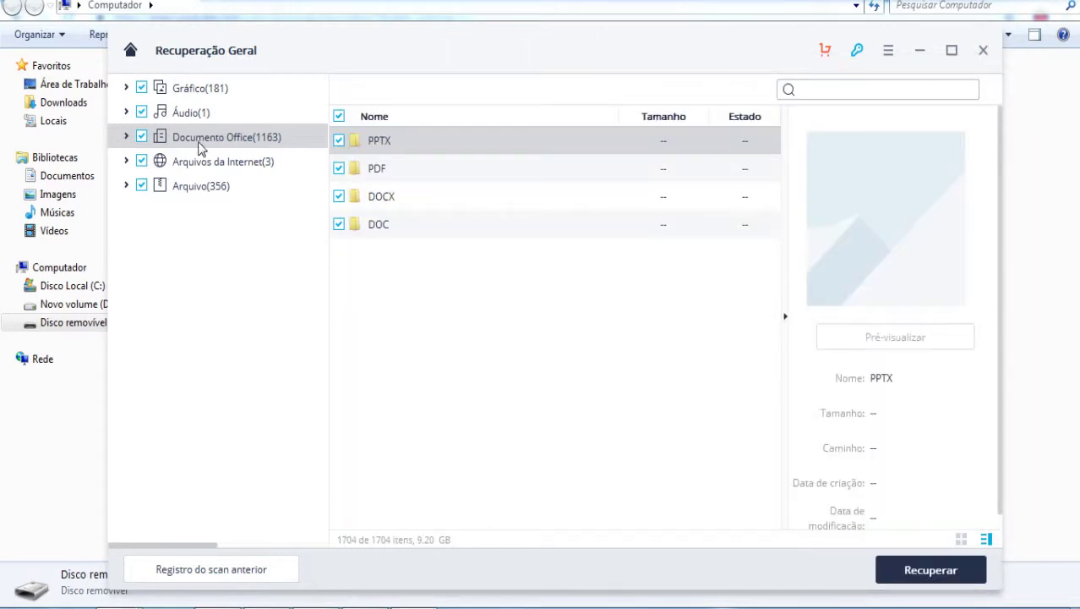
Recover all marked files to the Documentos Salvos Pen drive folder on drive C:, and move the progress dialog clear of the file list.
left_click(930, 570)
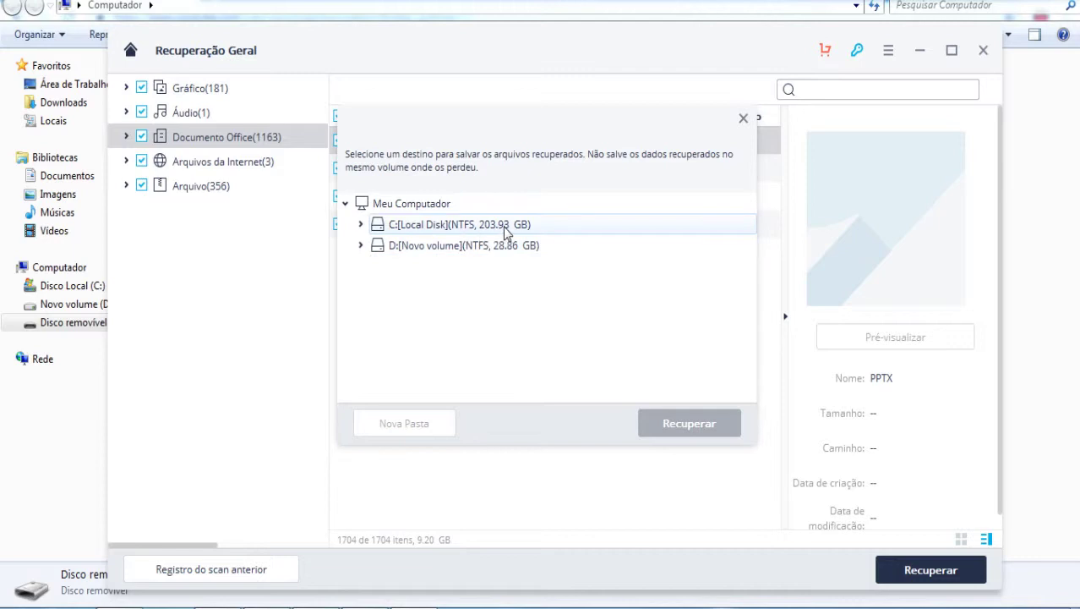
left_click(396, 228)
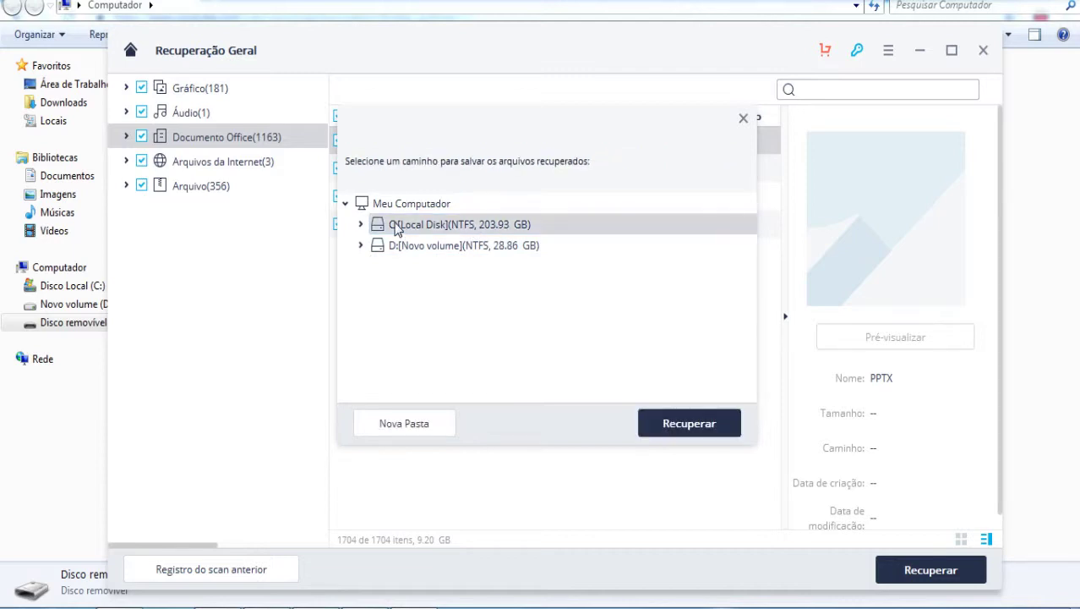
left_click(361, 224)
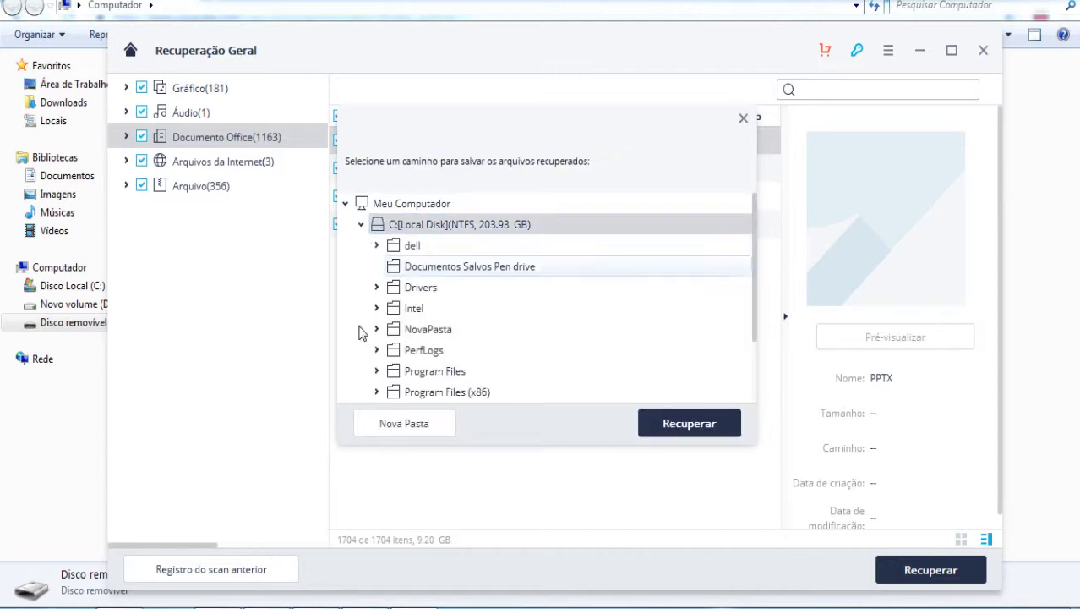
left_click(450, 267)
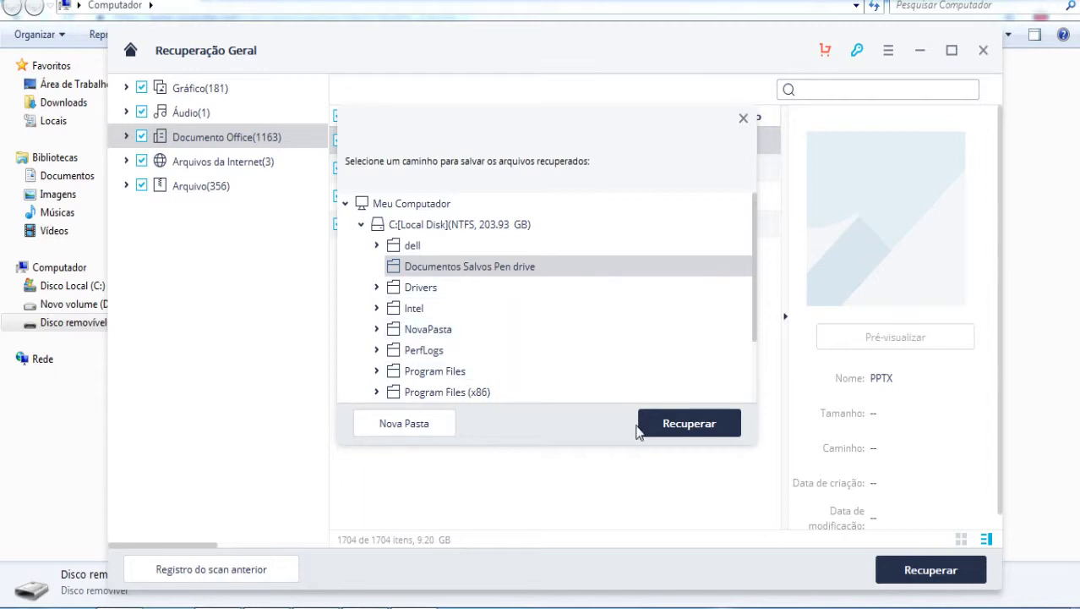
left_click(689, 423)
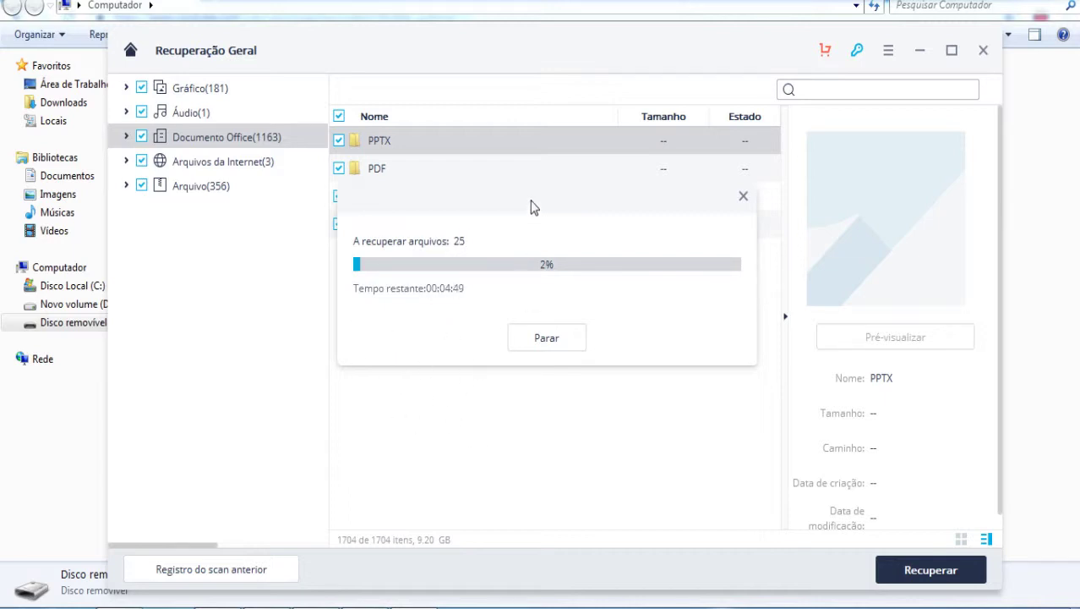
left_click_drag(532, 208, 533, 319)
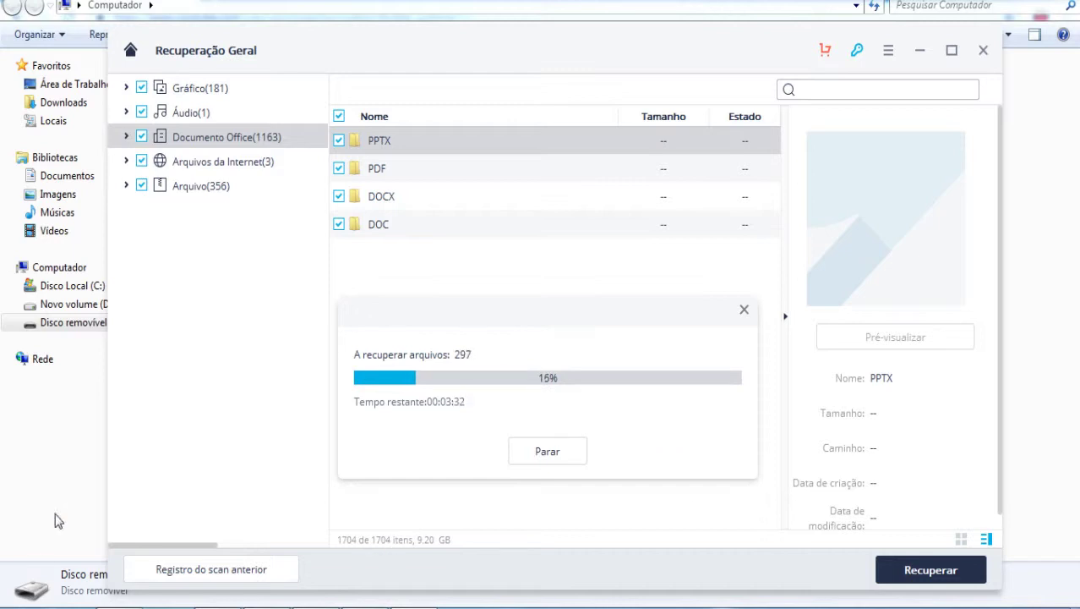
Open the Windows Calculator and place it below Recoverit's category list so the file counts stay readable.
left_click(23, 602)
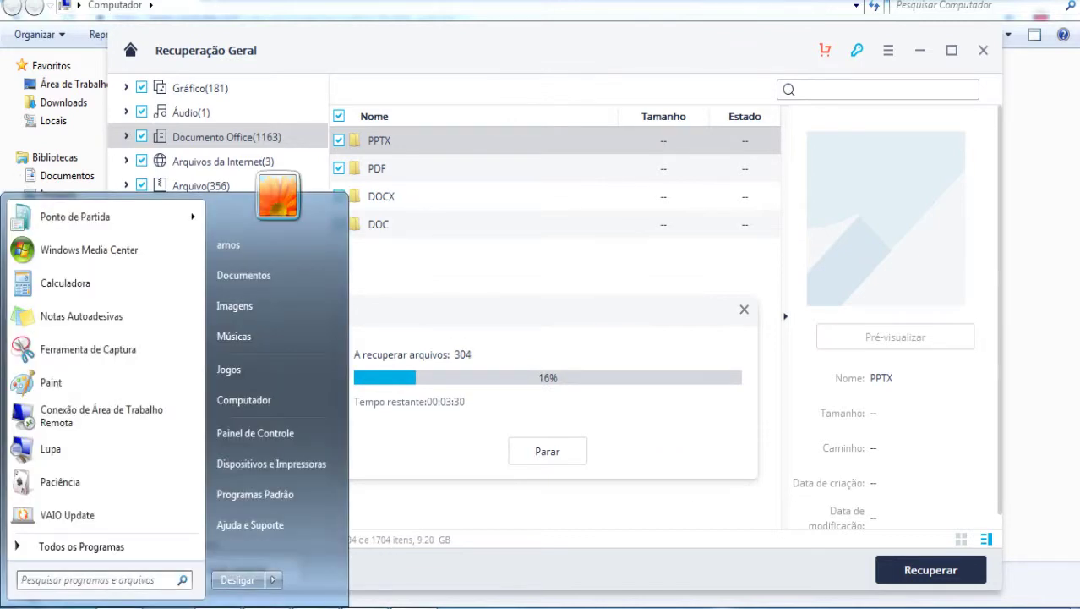
left_click(61, 284)
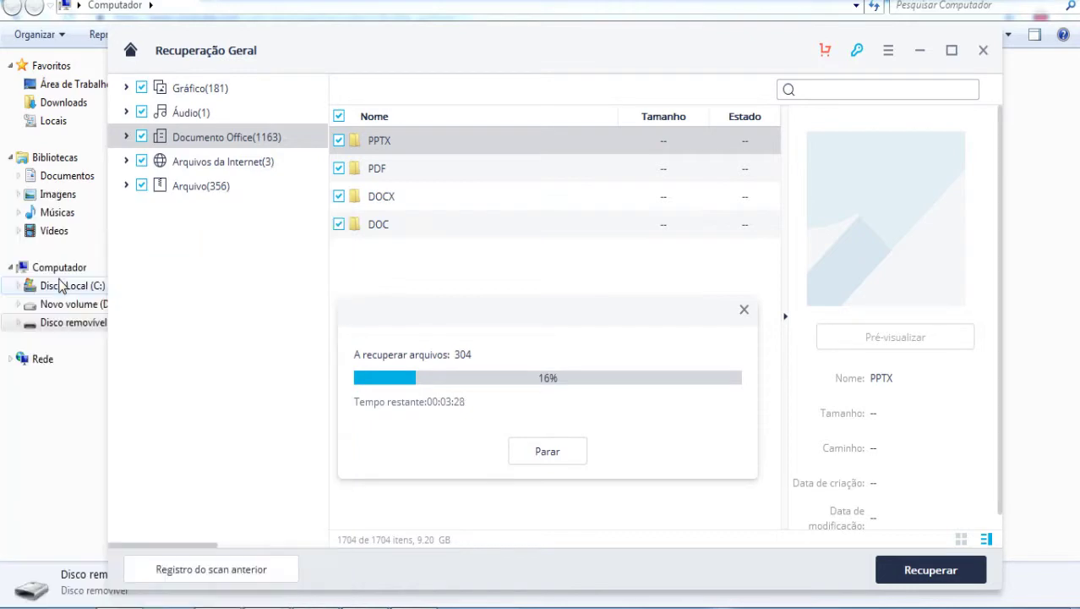
left_click_drag(114, 32, 190, 307)
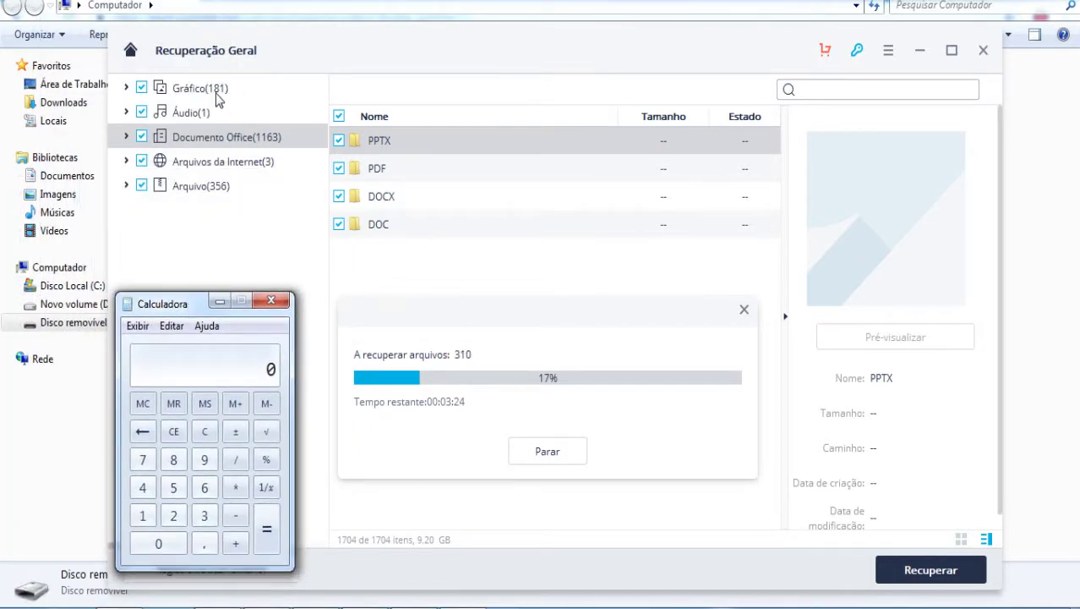
Add up the five category file counts, 181 + 1 + 1163 + 3 + 356, and close the Calculator.
left_click(144, 517)
left_click(174, 463)
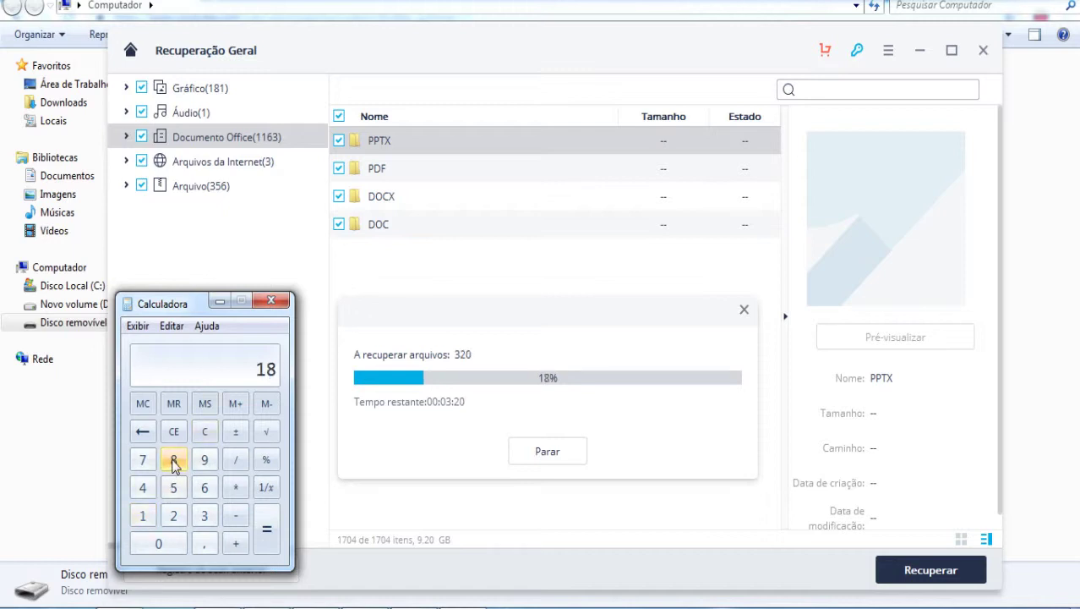
left_click(143, 514)
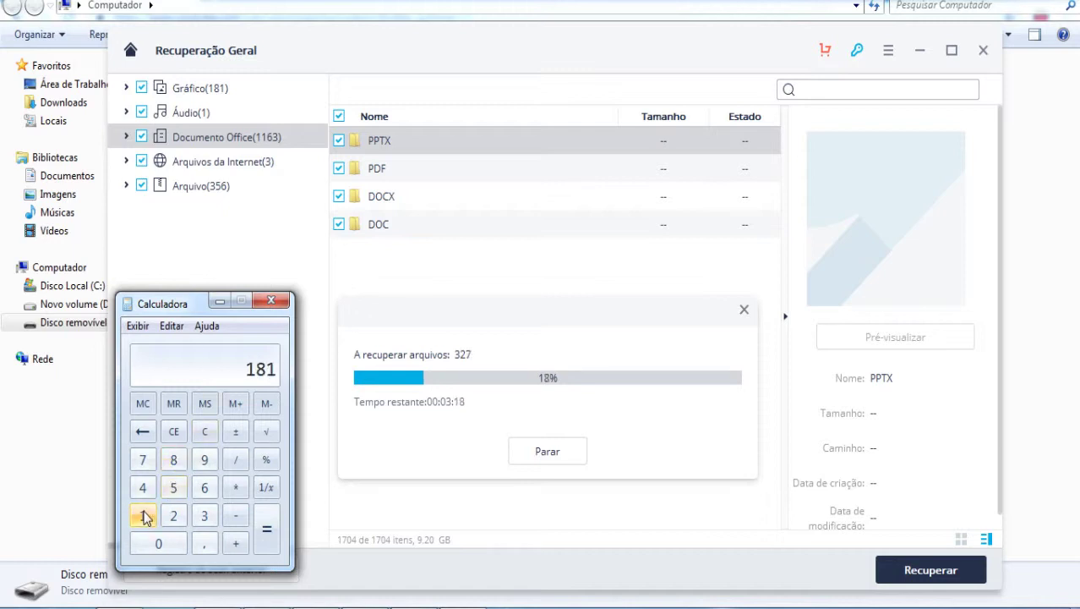
left_click(236, 543)
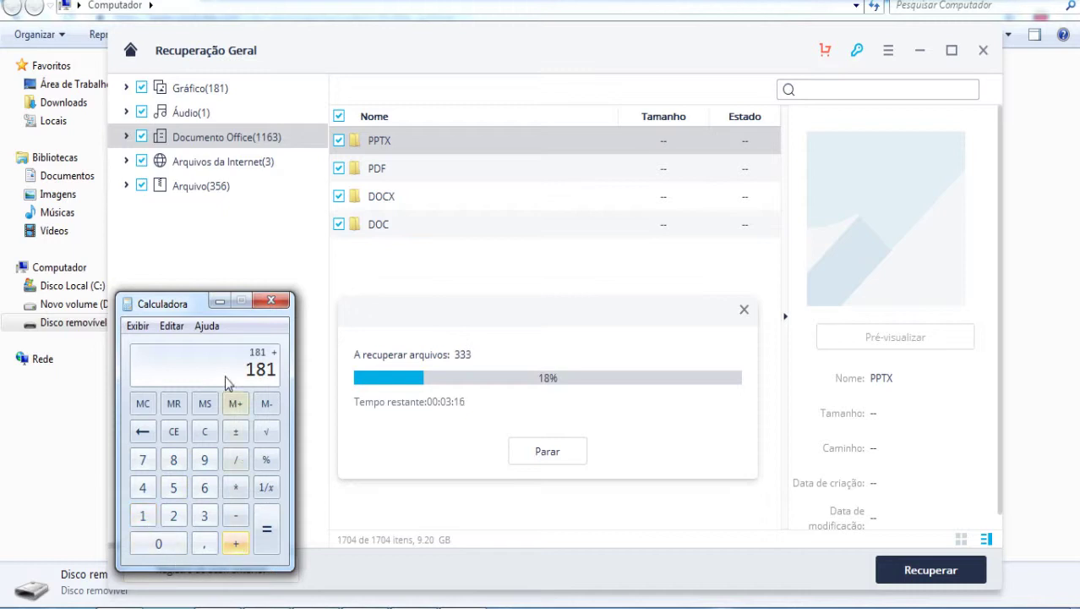
left_click(145, 516)
left_click(231, 548)
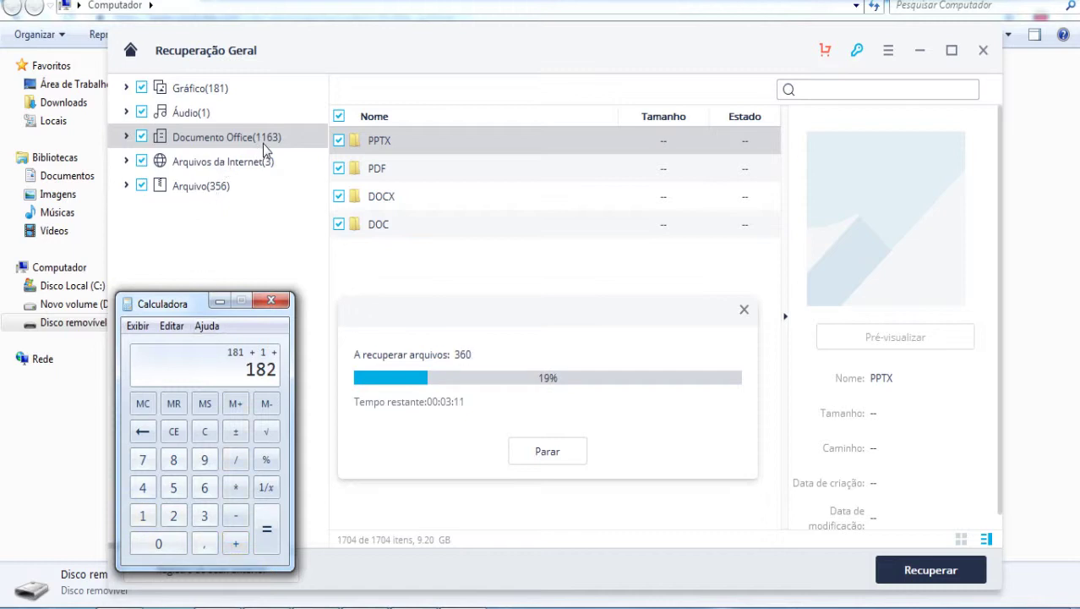
left_click(143, 517)
left_click(142, 517)
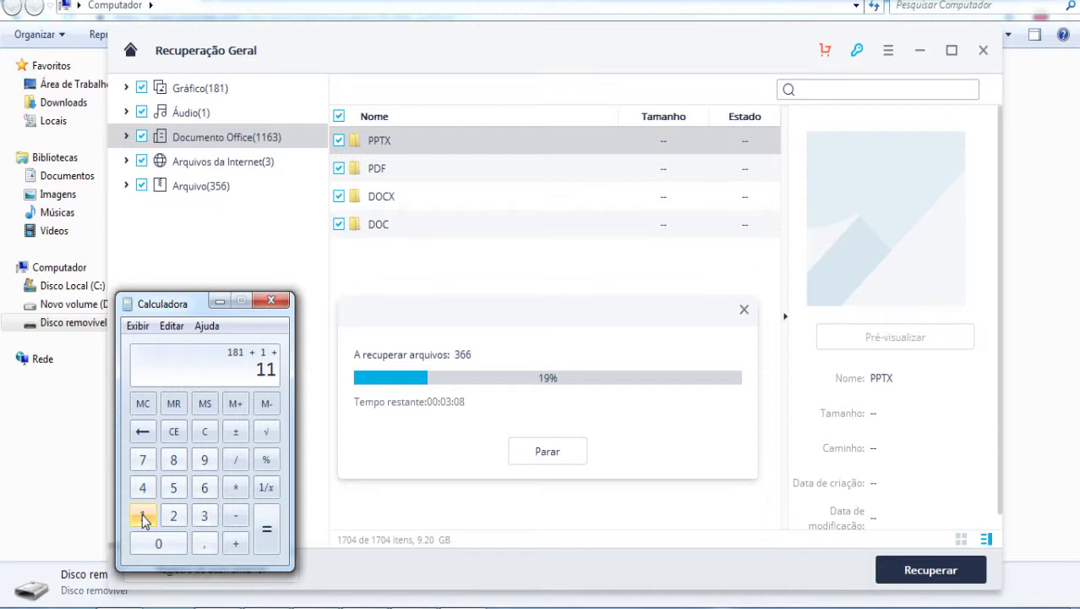
left_click(205, 489)
left_click(205, 514)
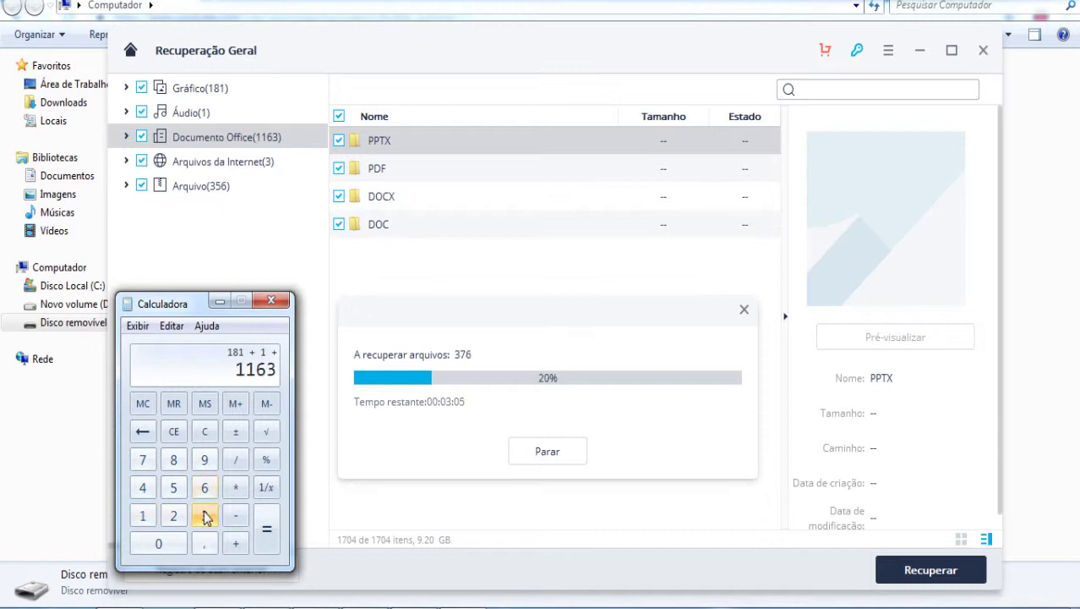
left_click(236, 548)
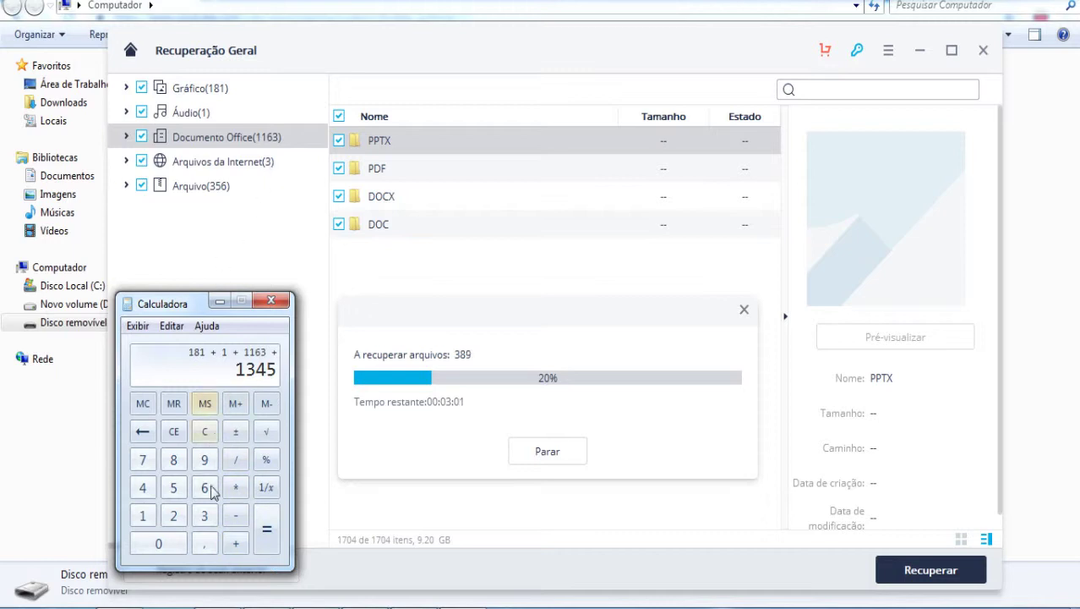
left_click(205, 516)
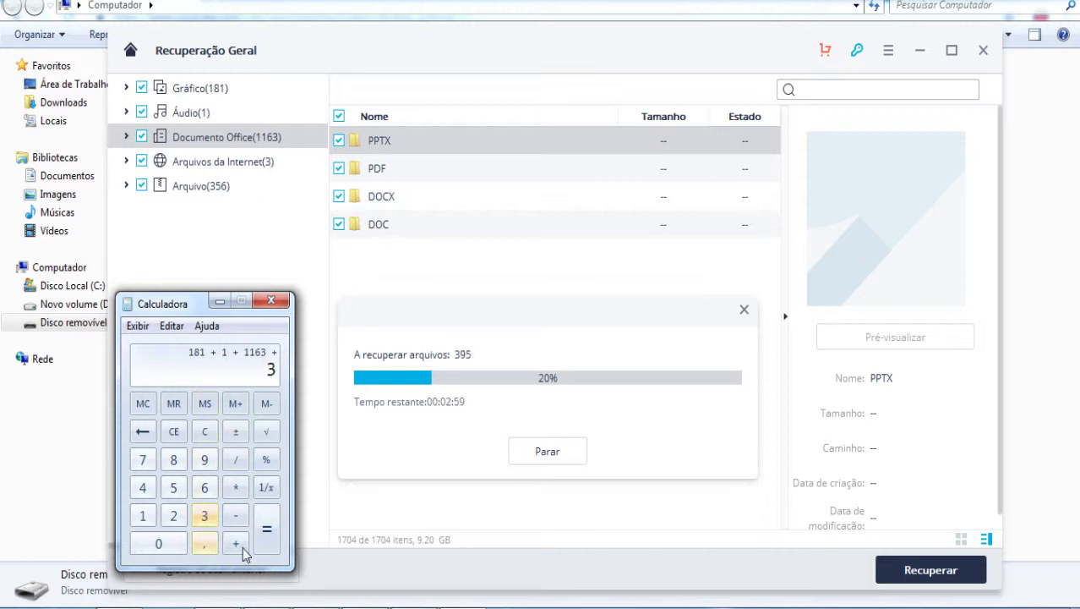
left_click(237, 542)
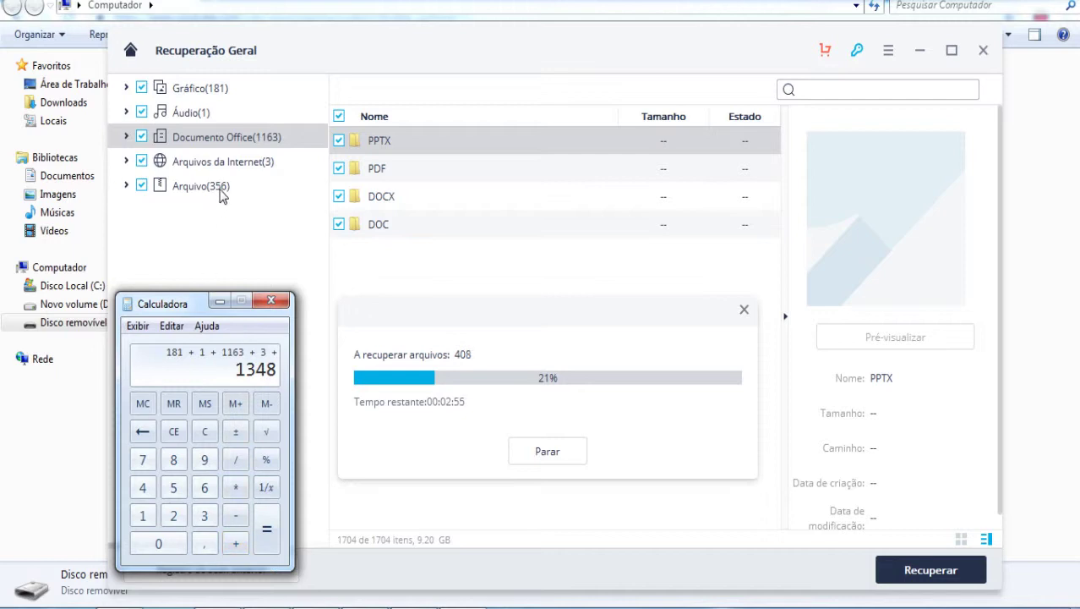
left_click(203, 515)
left_click(176, 491)
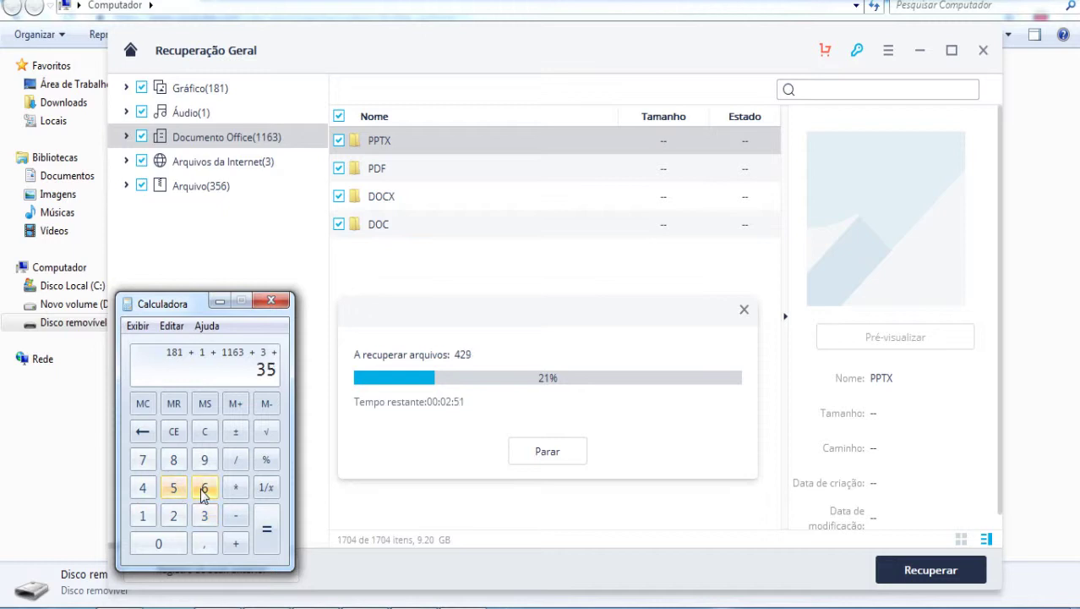
left_click(202, 492)
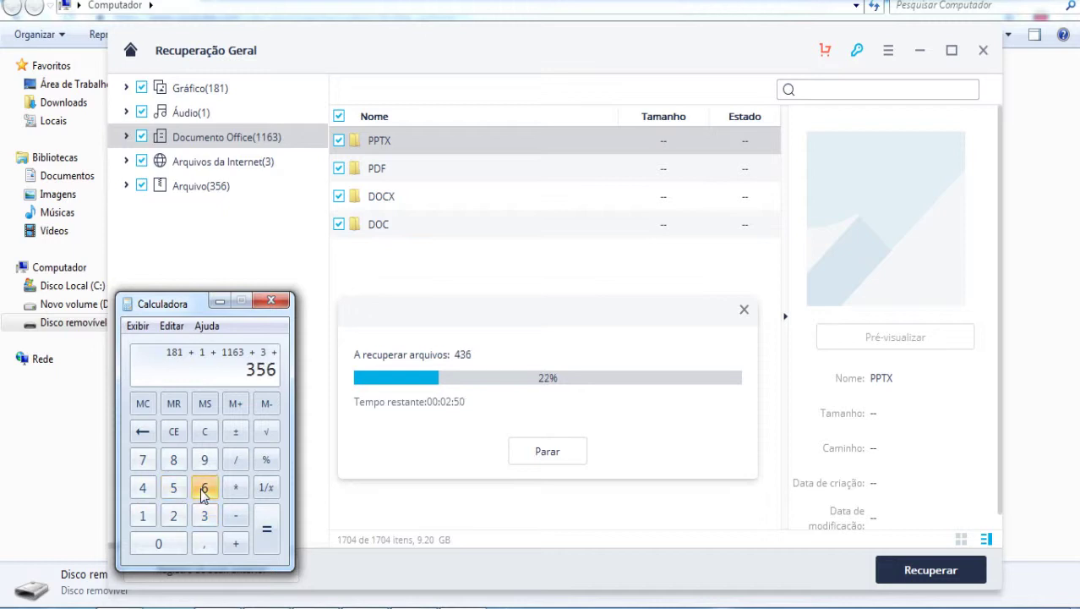
left_click(267, 529)
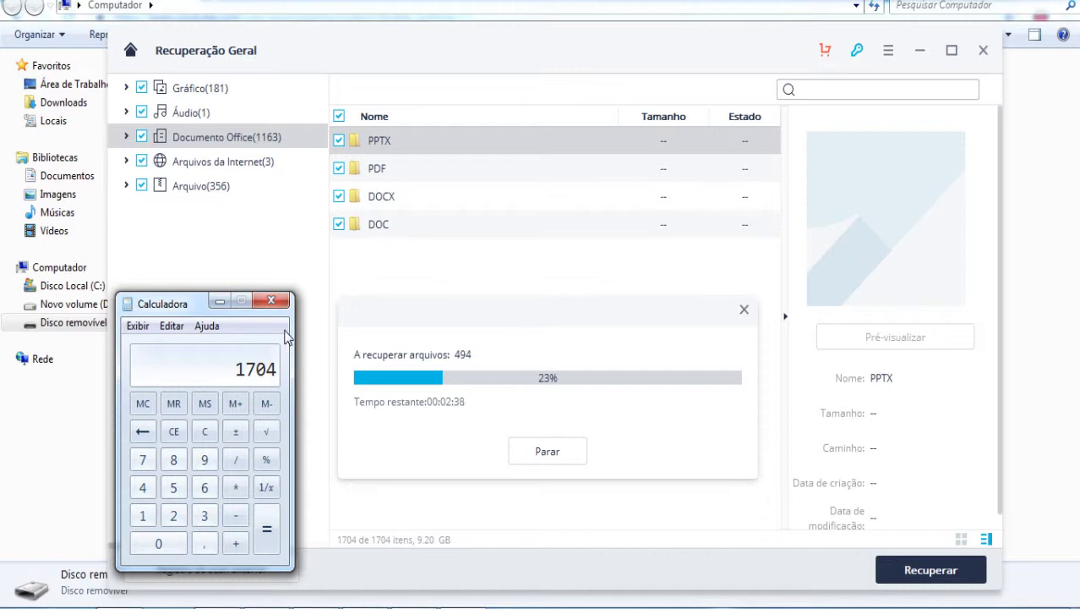
left_click(271, 302)
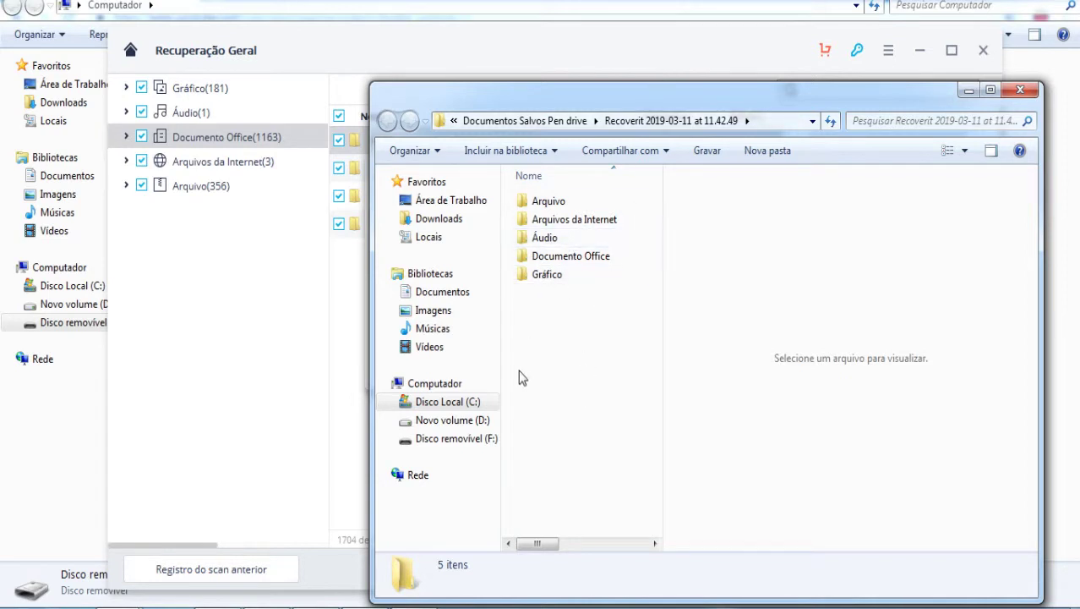
Inspect the recovered archives in the RAR subfolder of the Arquivo folder, and return to Arquivo.
double_click(548, 202)
left_click(541, 203)
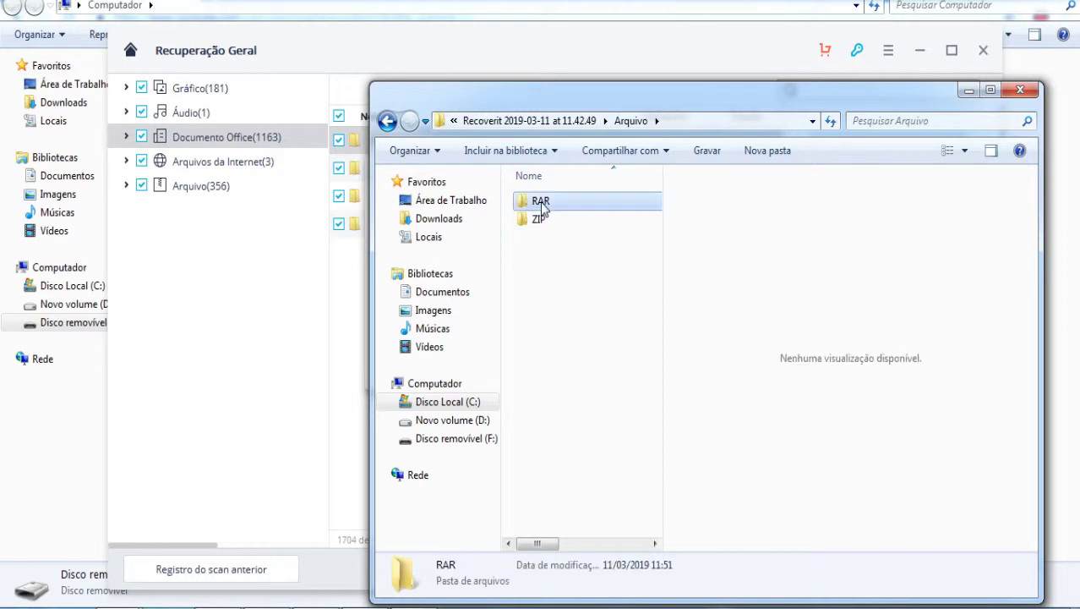
double_click(541, 203)
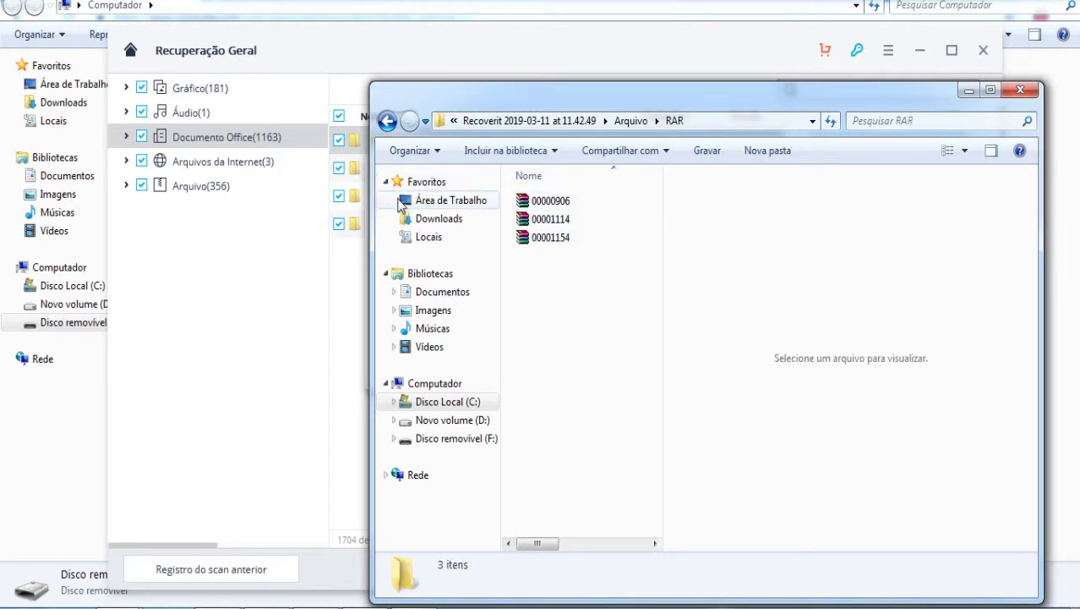
left_click(388, 125)
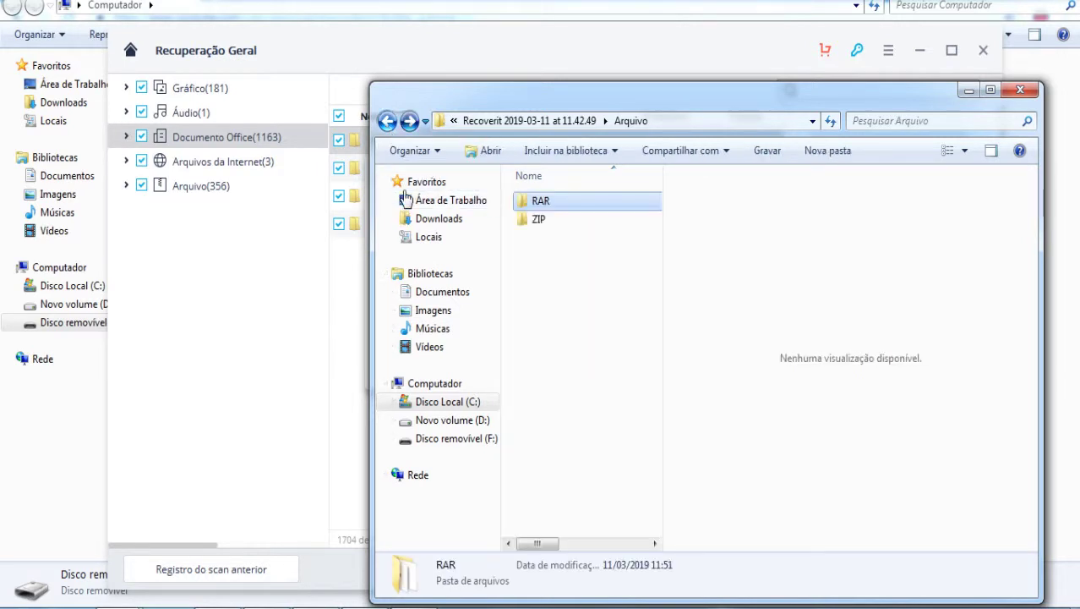
Inspect the recovered archives in the ZIP subfolder of Arquivo, and return to the Recoverit 2019-03-11 at 11.42.49 folder.
double_click(536, 221)
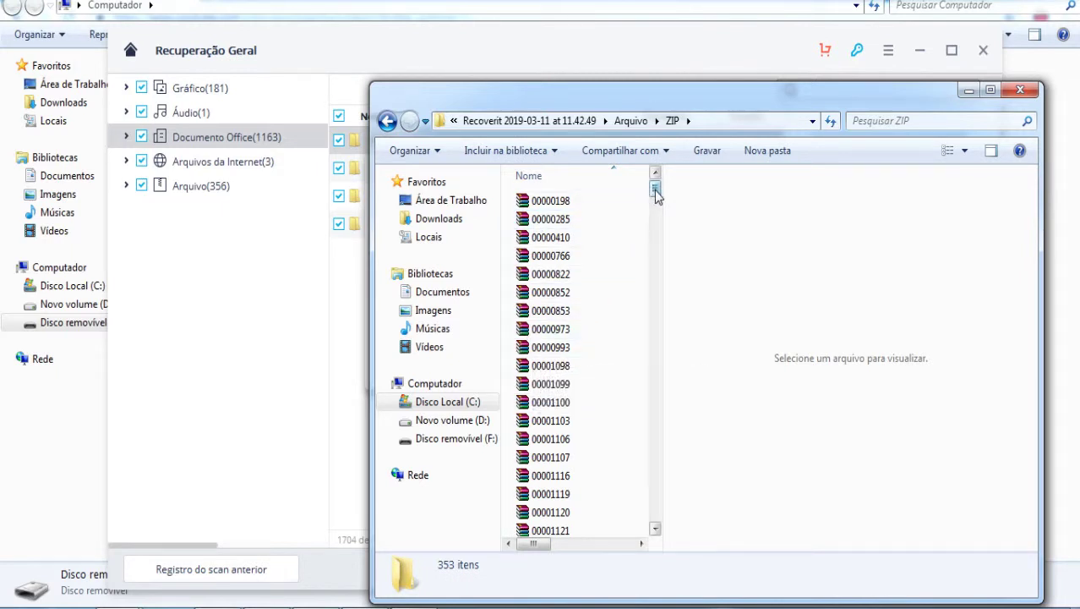
mouse_move(657, 194)
left_mouse_down()
mouse_move(668, 526)
mouse_move(655, 191)
left_mouse_up()
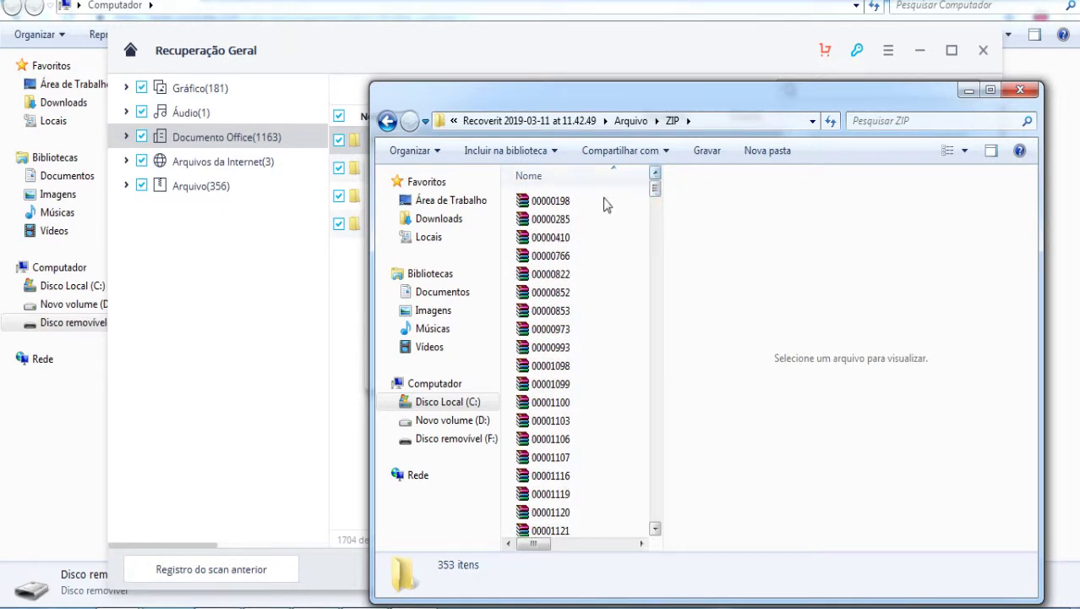
left_click(387, 121)
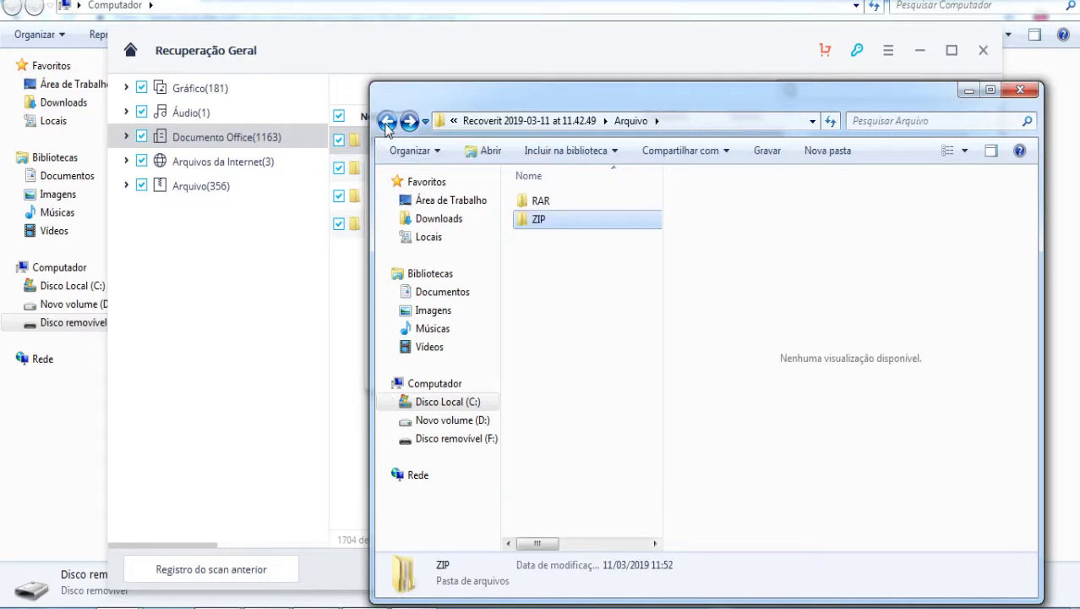
left_click(387, 121)
Check the HTM subfolder of Arquivos da Internet and the contents of the Áudio folder, returning to the main recovery folder.
left_click(592, 223)
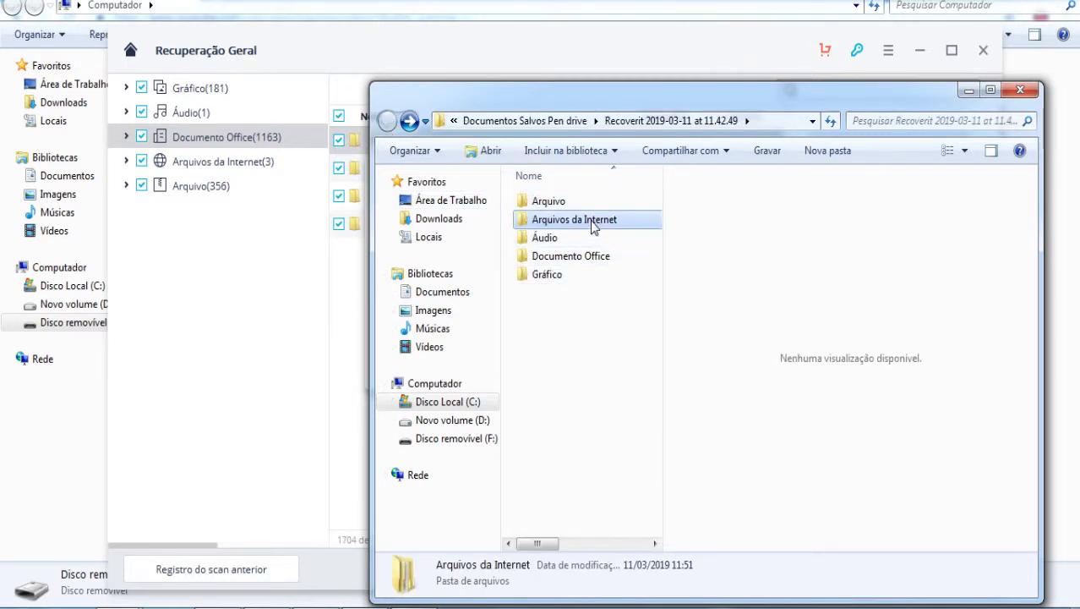
double_click(592, 222)
double_click(553, 207)
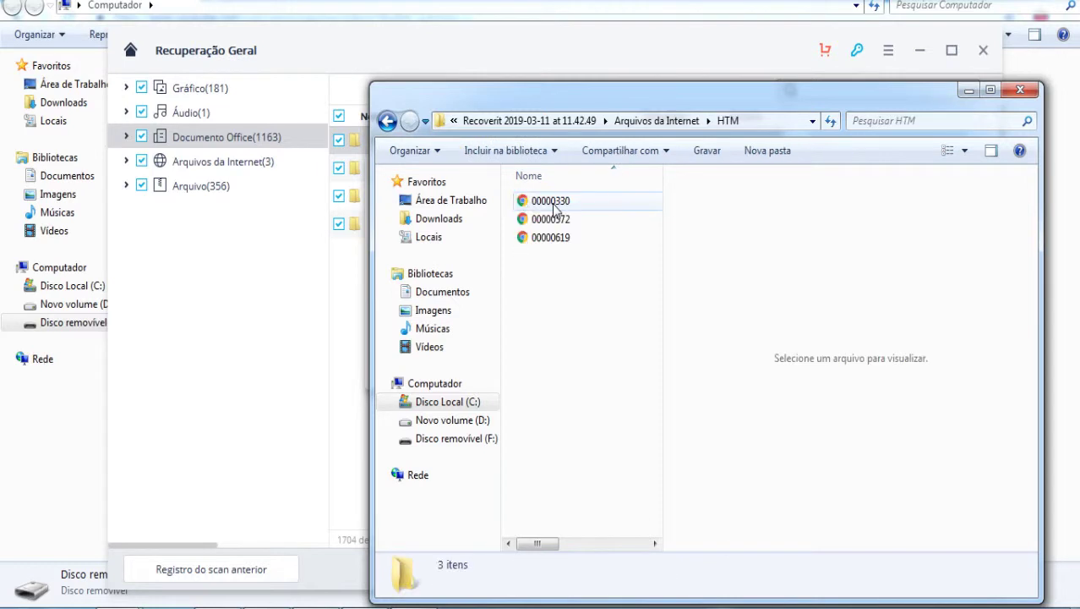
left_click(387, 121)
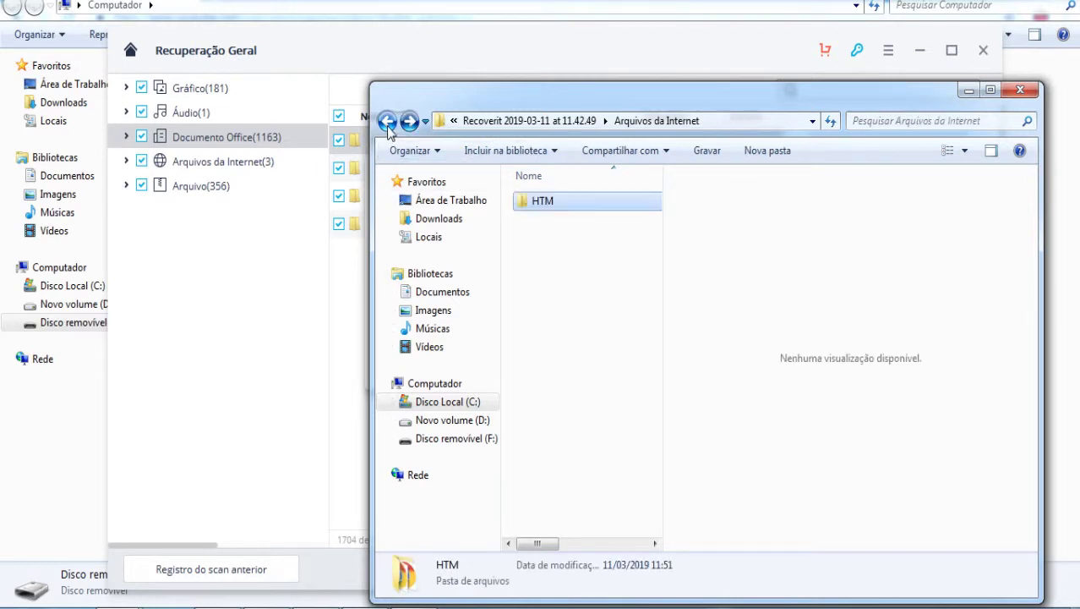
left_click(387, 121)
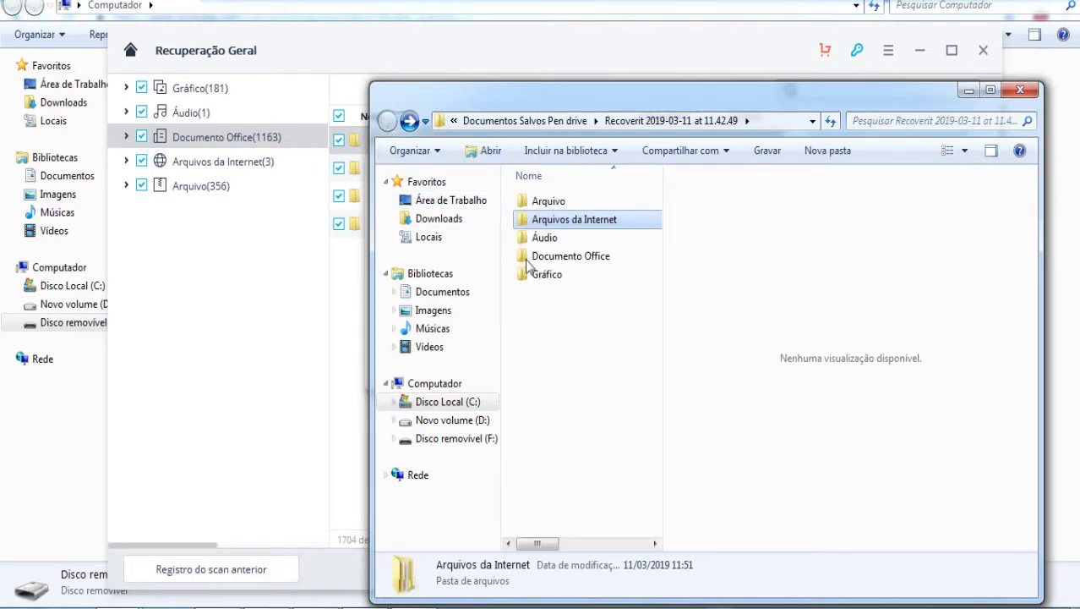
double_click(542, 240)
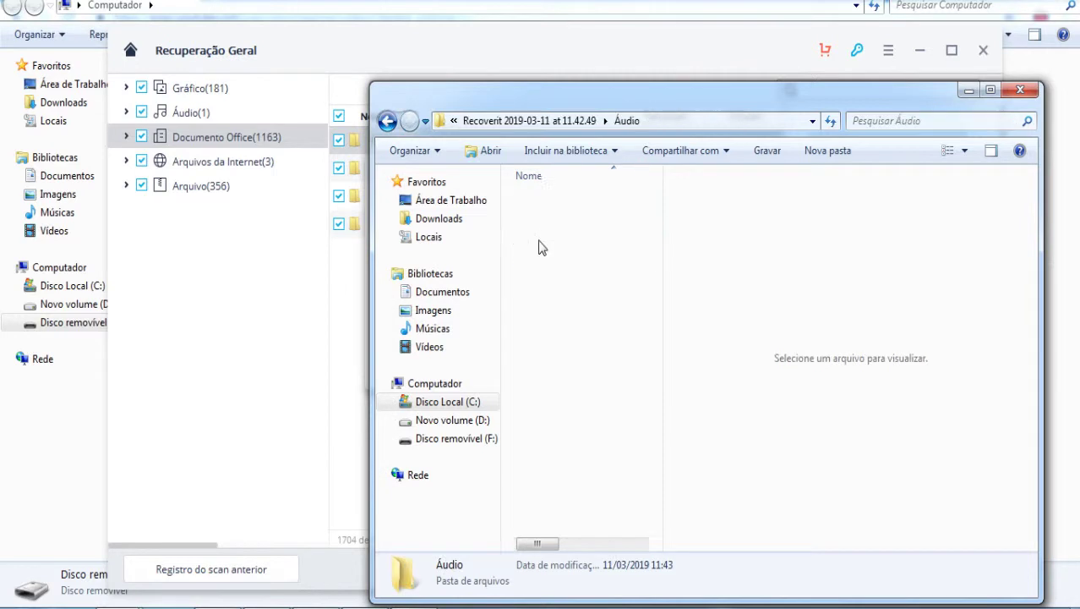
left_click(387, 120)
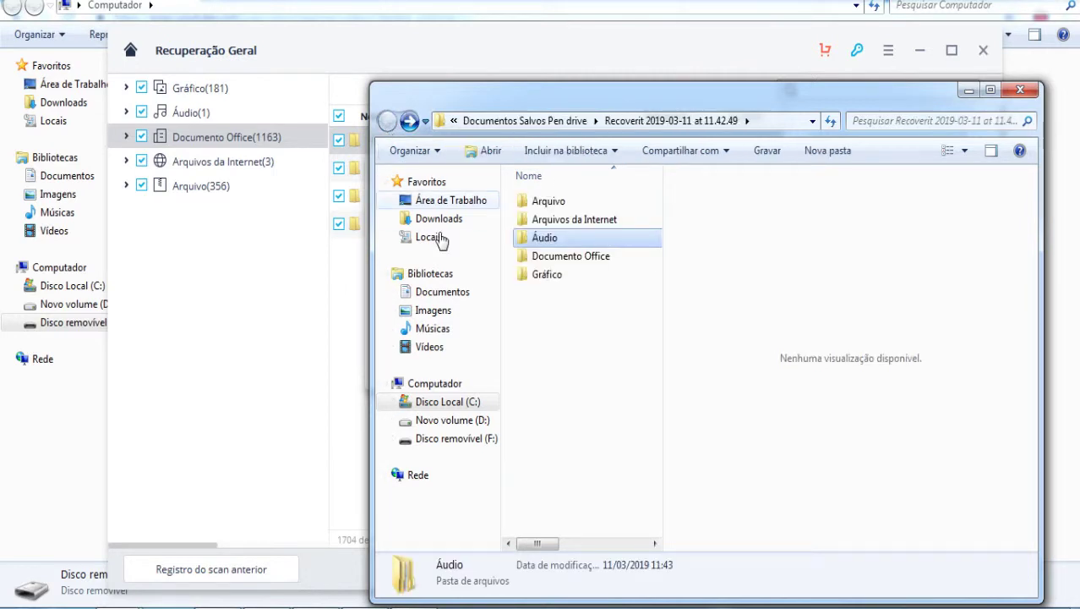
Check the PPTX and PDF subfolders of Documento Office, and return to Documento Office.
double_click(592, 257)
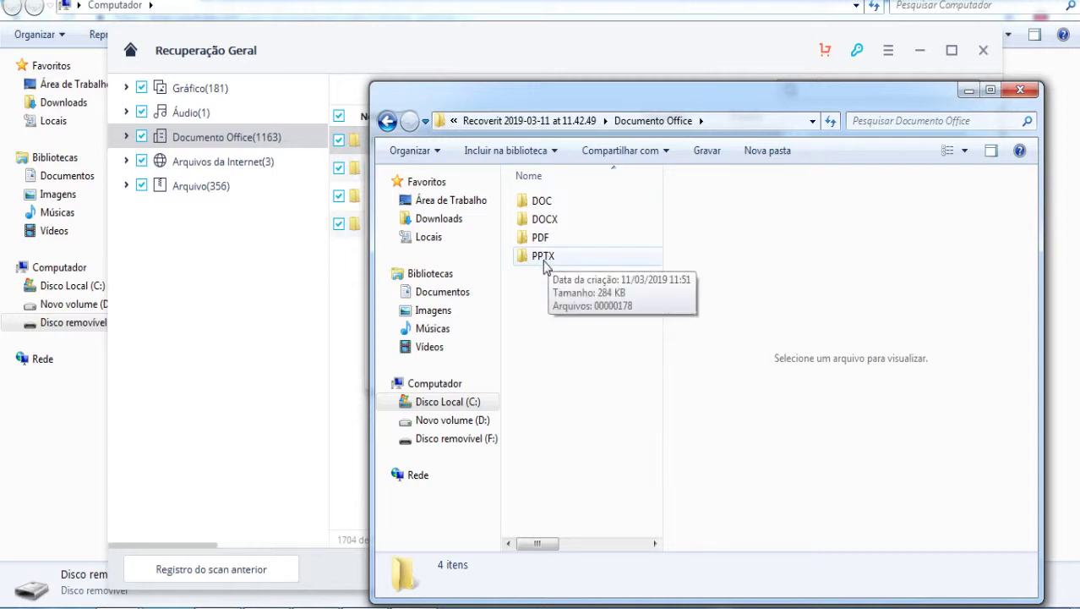
double_click(545, 261)
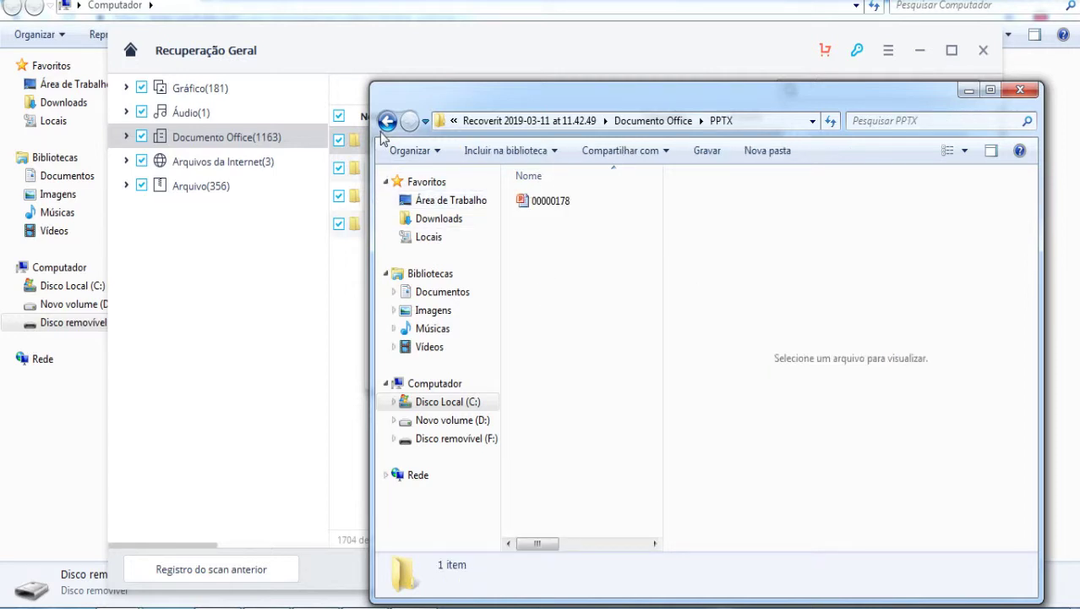
left_click(386, 123)
double_click(539, 244)
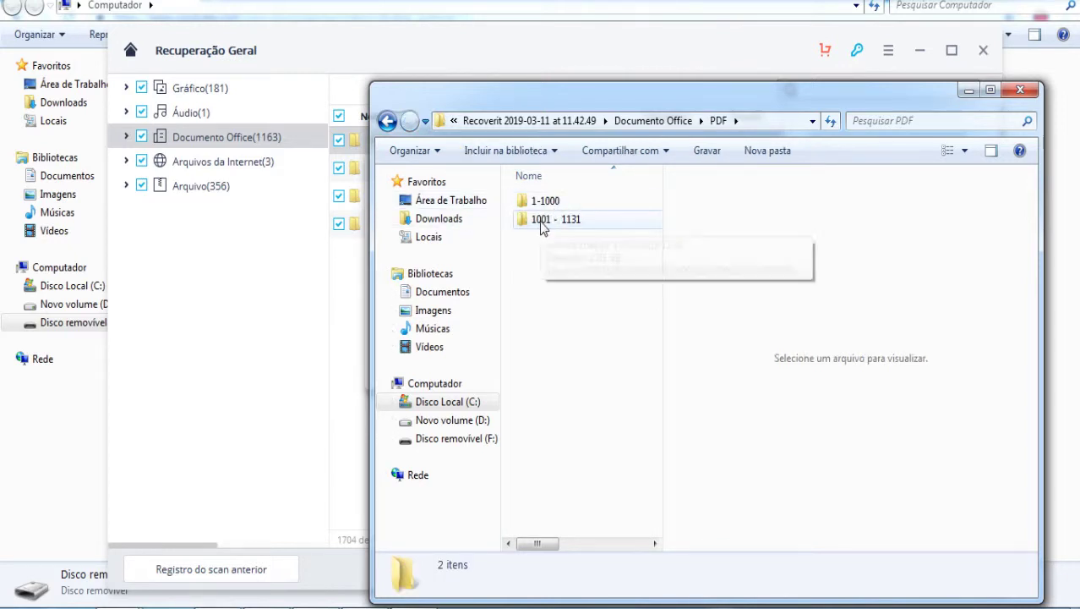
left_click(549, 228)
left_click(387, 121)
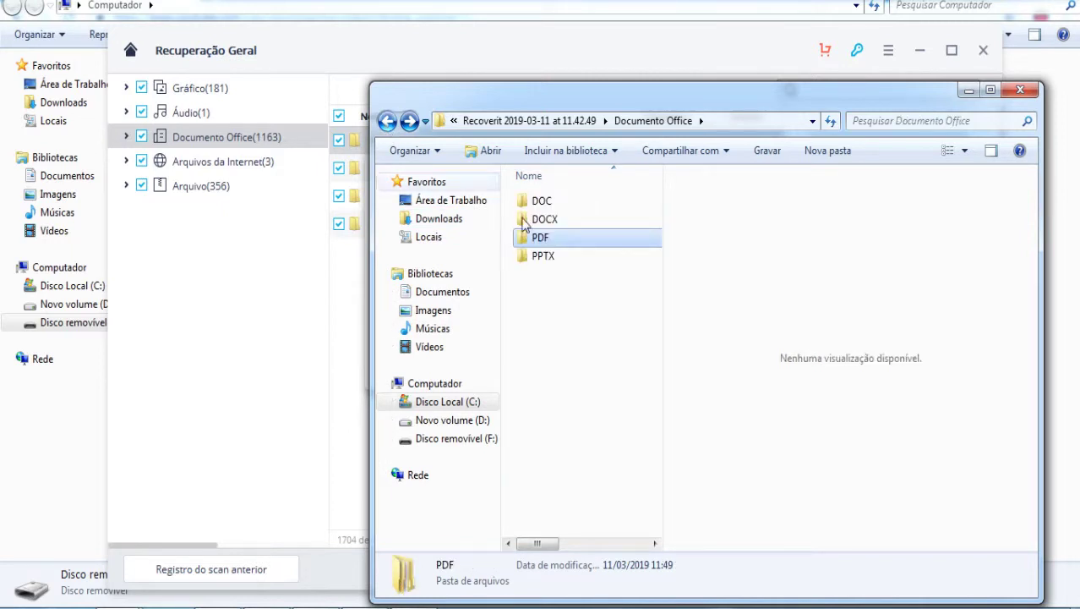
Open the recovered document 00001382 from the DOCX subfolder in Word to check its content, close it, and return to Documento Office.
double_click(545, 220)
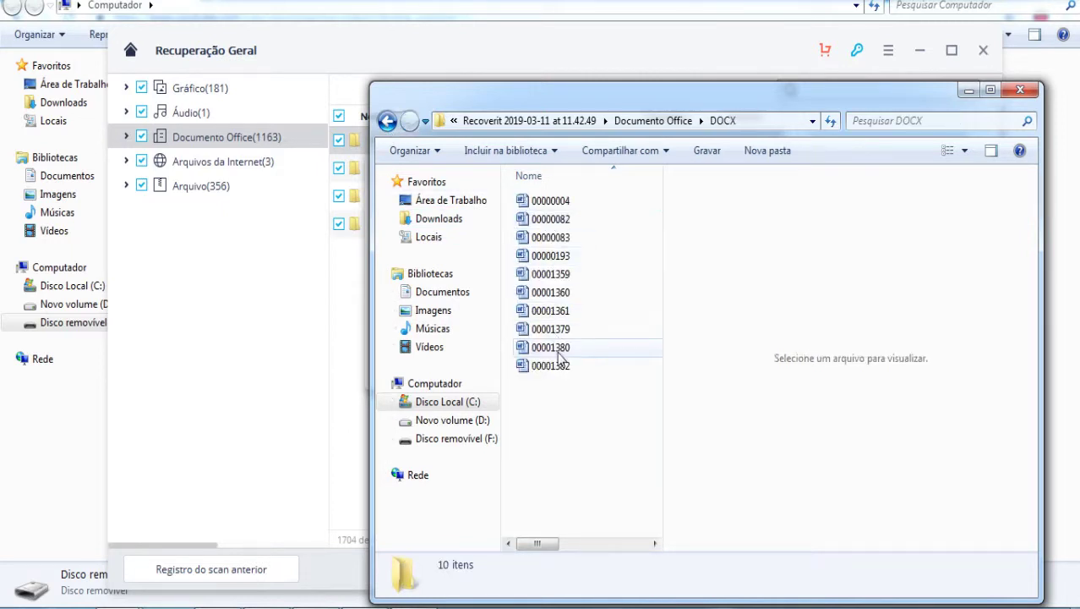
left_click(523, 369)
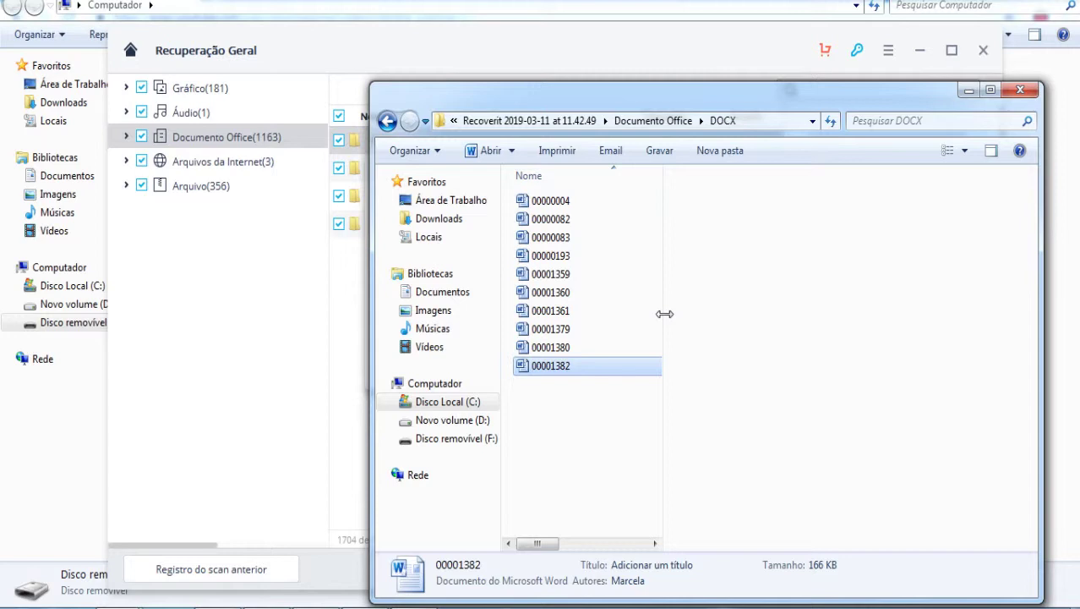
key("Return")
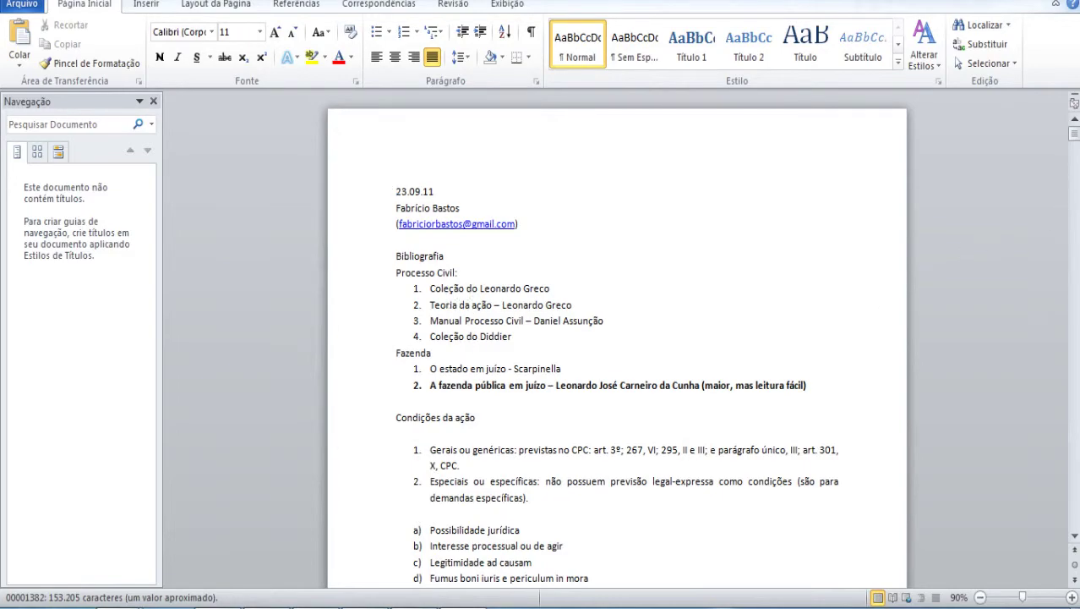
mouse_move(1075, 135)
left_mouse_down()
mouse_move(1075, 440)
mouse_move(1075, 133)
left_mouse_up()
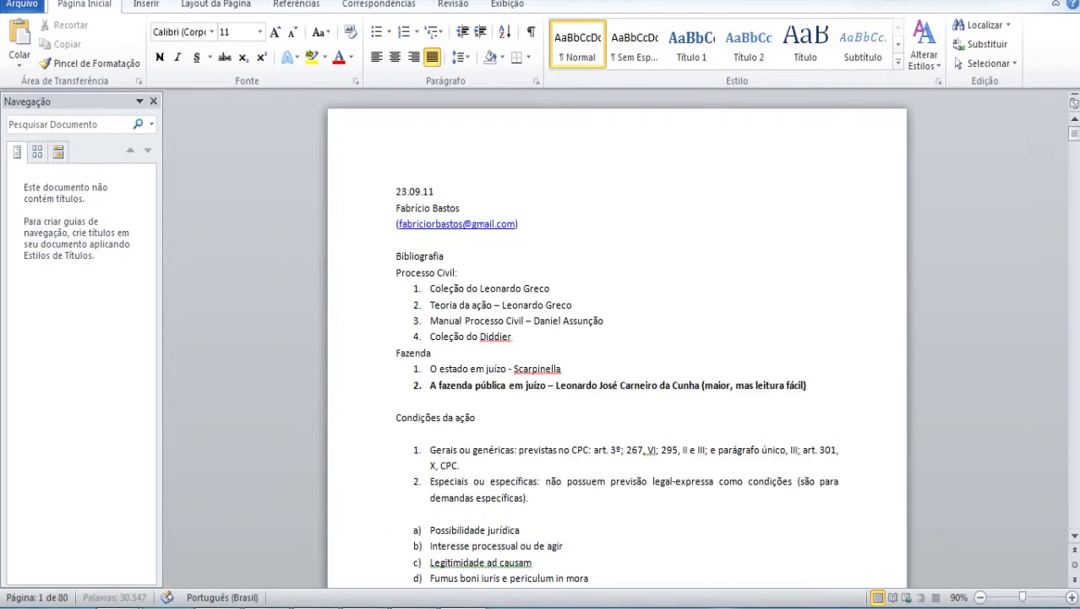
key("alt+F4")
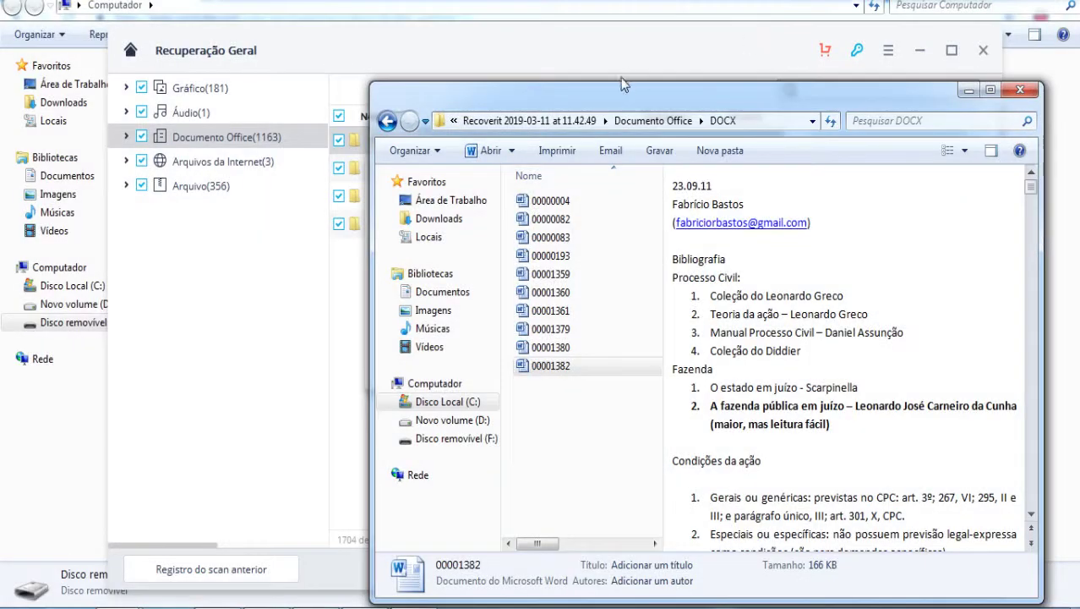
left_click(388, 121)
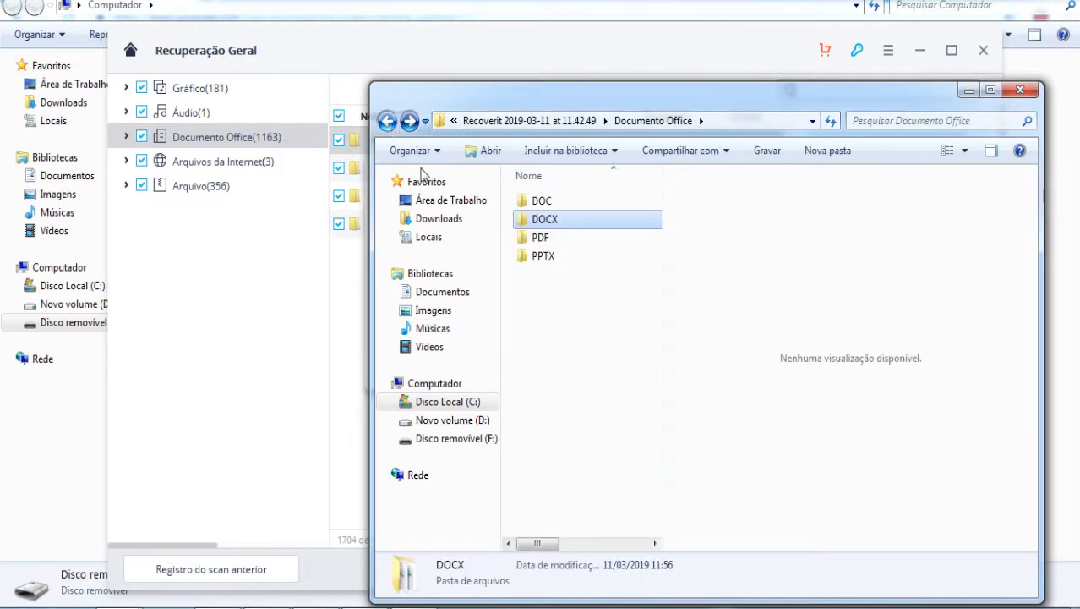
Open the recovered document 00000084 from the DOC subfolder in Word to check its content, close it, and return to Documento Office.
double_click(541, 200)
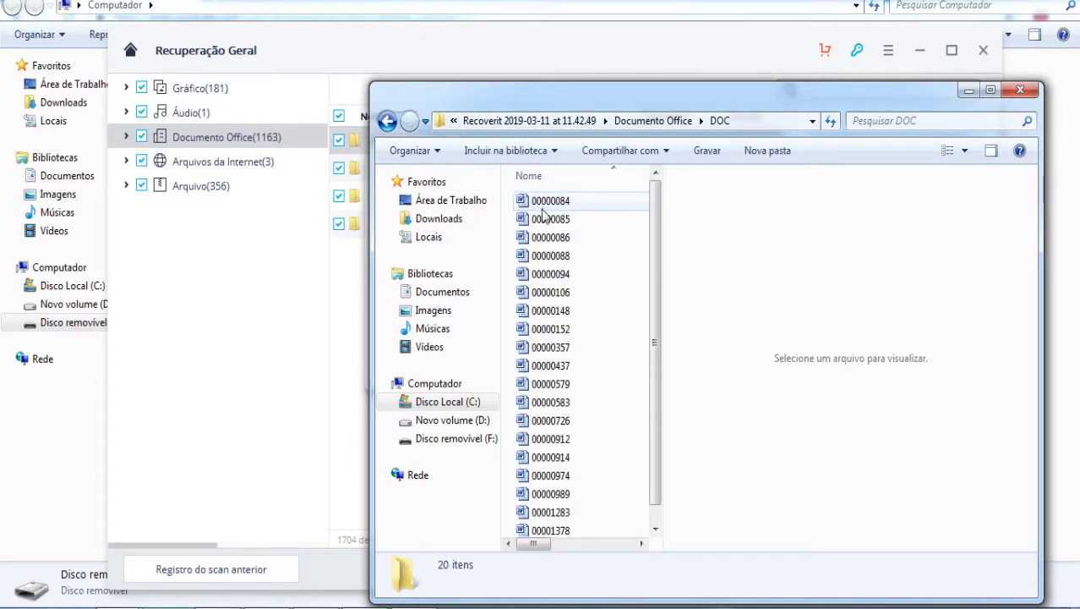
left_click_drag(660, 279, 644, 237)
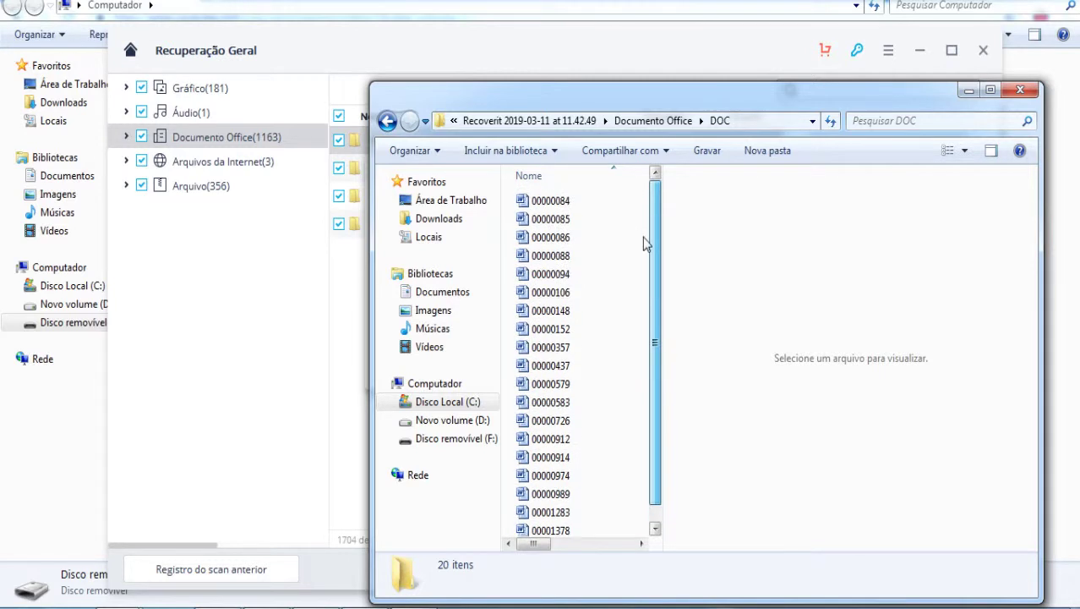
double_click(541, 201)
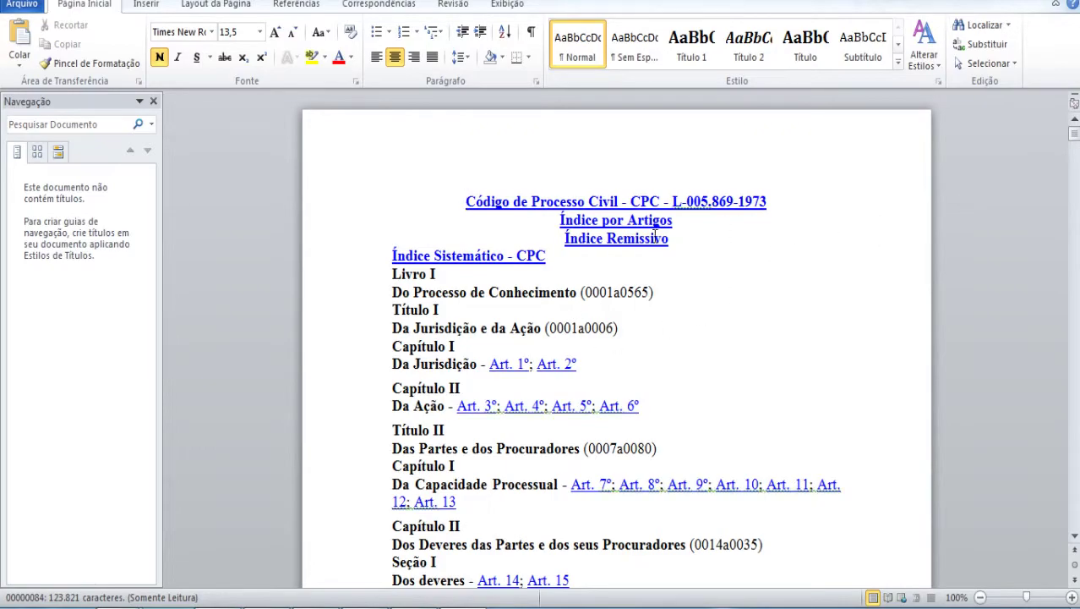
mouse_move(1073, 146)
left_mouse_down()
mouse_move(1074, 427)
mouse_move(1075, 127)
left_mouse_up()
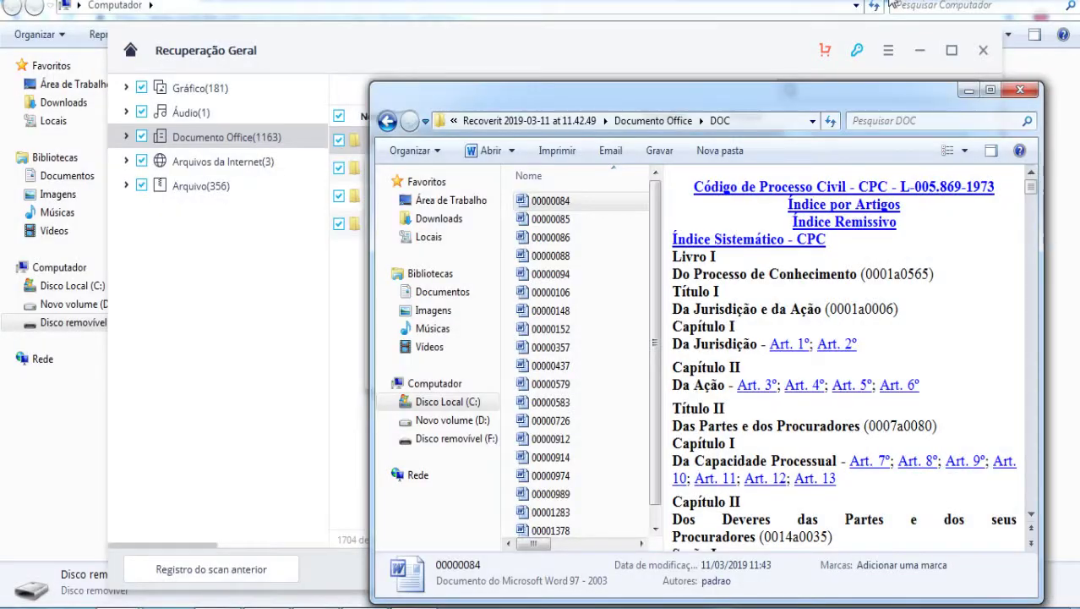
left_click(386, 121)
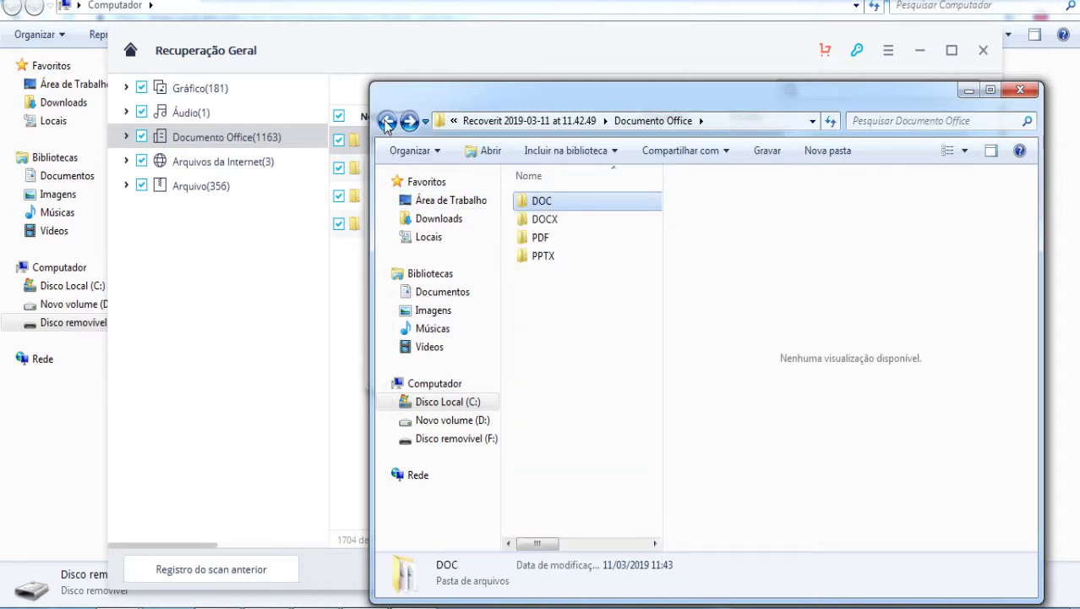
Recheck the DOCX and PDF subfolders of Documento Office, and return to the main recovery folder.
double_click(543, 219)
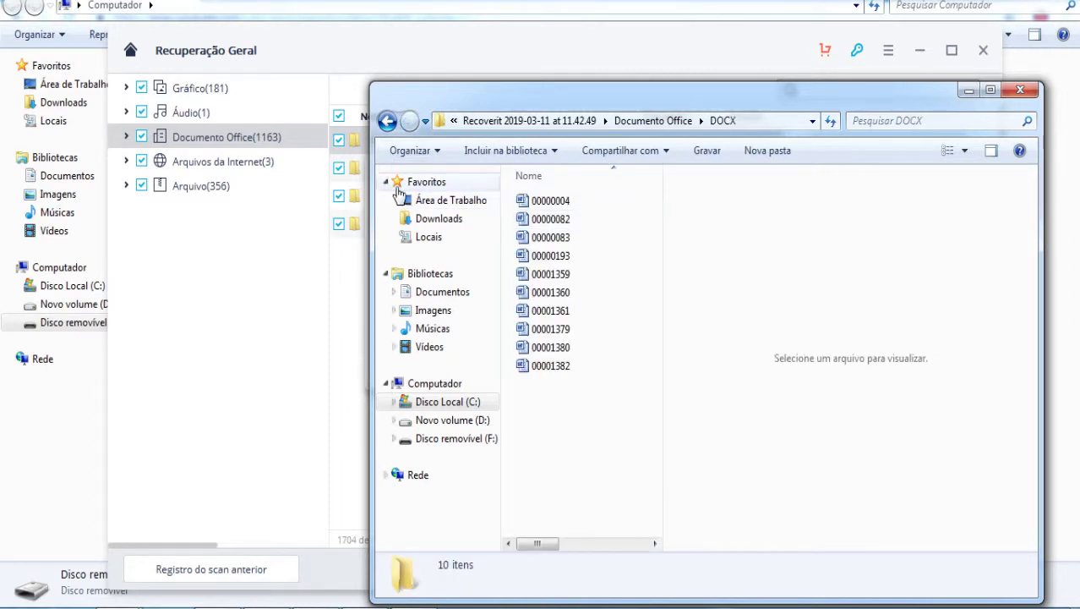
left_click(387, 121)
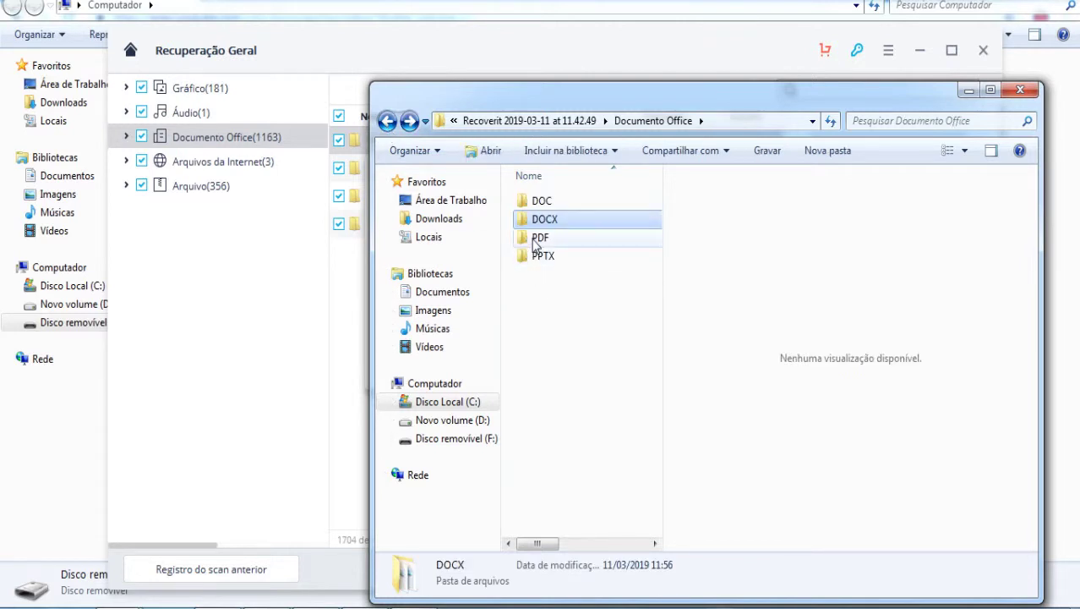
double_click(536, 240)
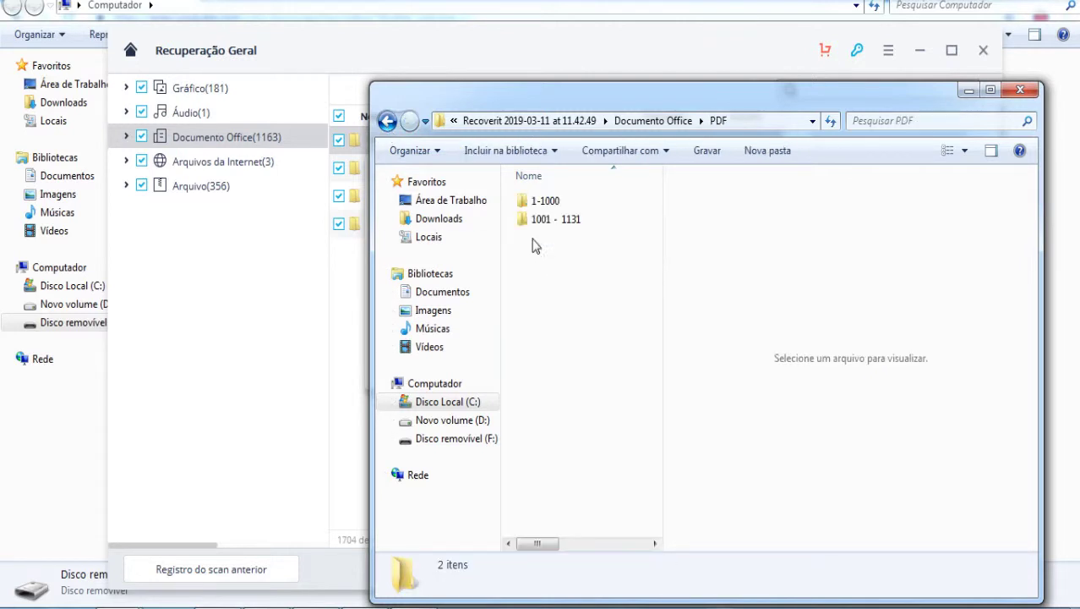
left_click(387, 121)
left_click(388, 120)
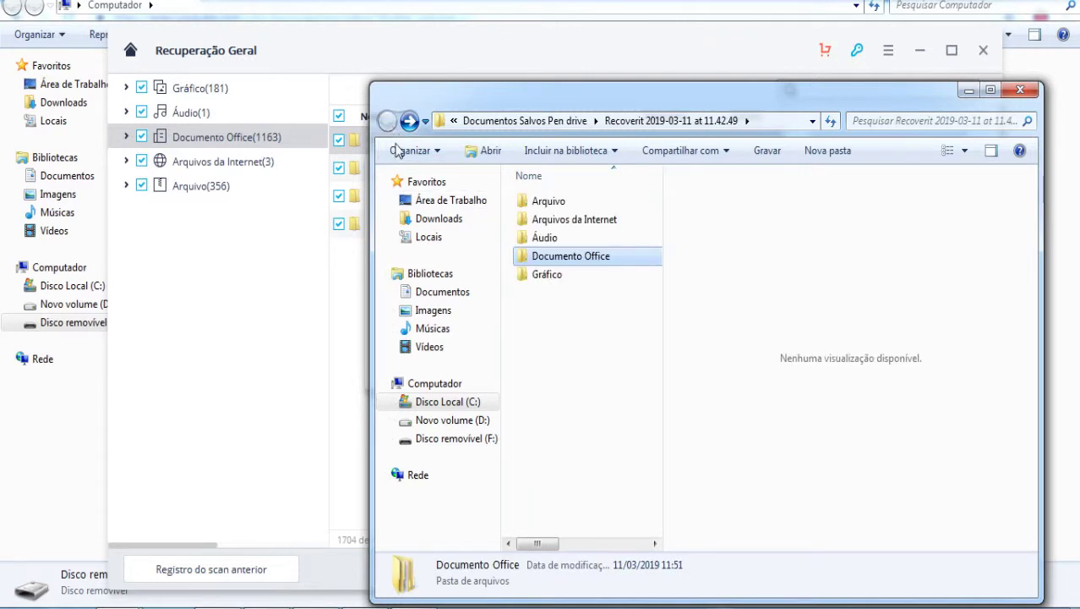
Browse the recovered images in the JPG subfolder of Gráfico in a maximized window, check the SVG subfolder, and return to Gráfico.
double_click(551, 278)
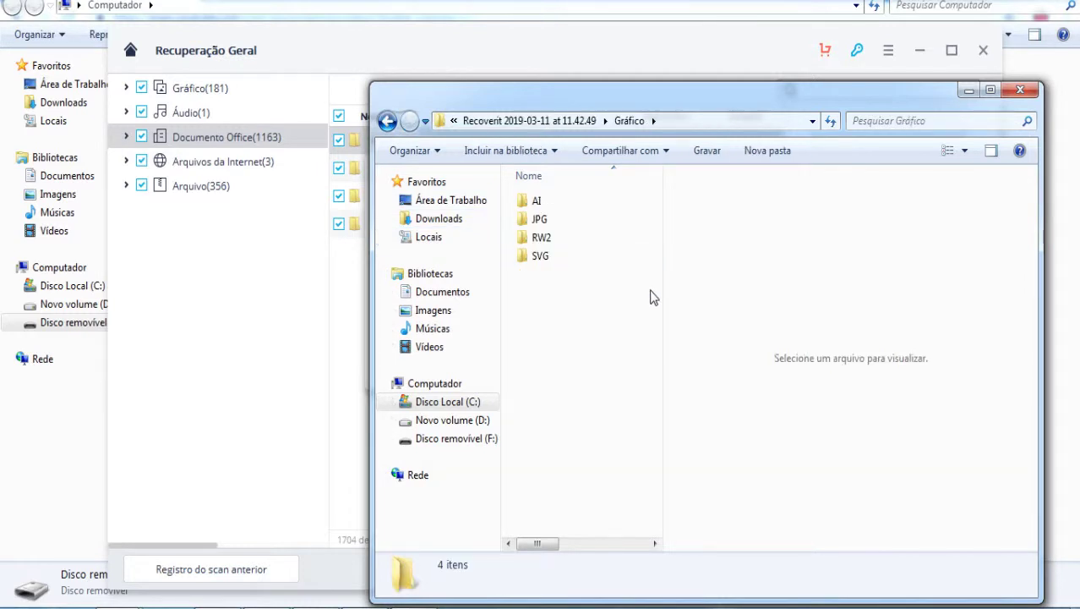
double_click(538, 219)
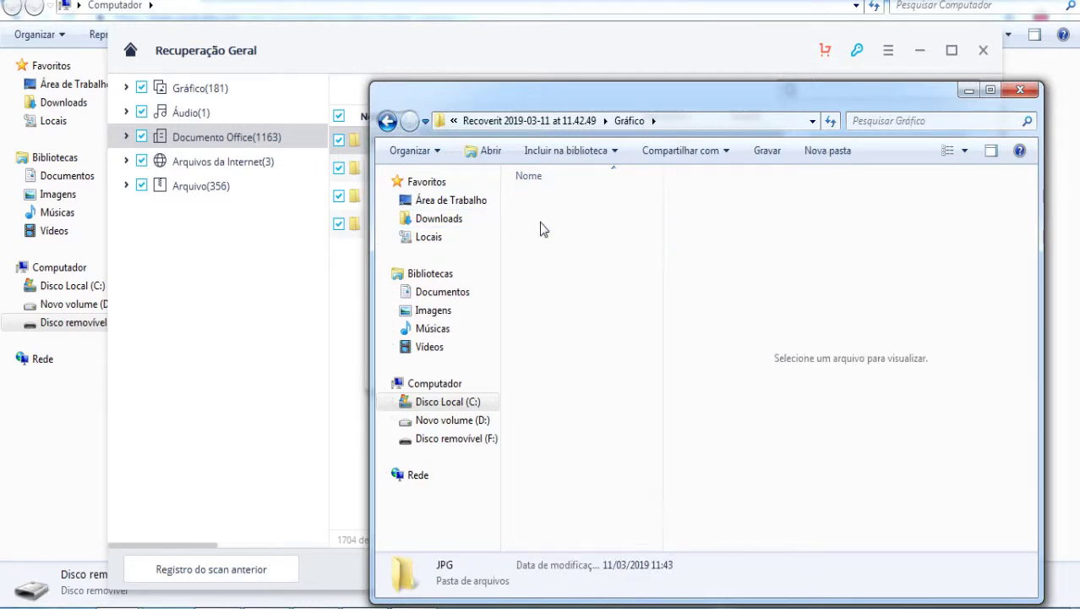
left_click(990, 91)
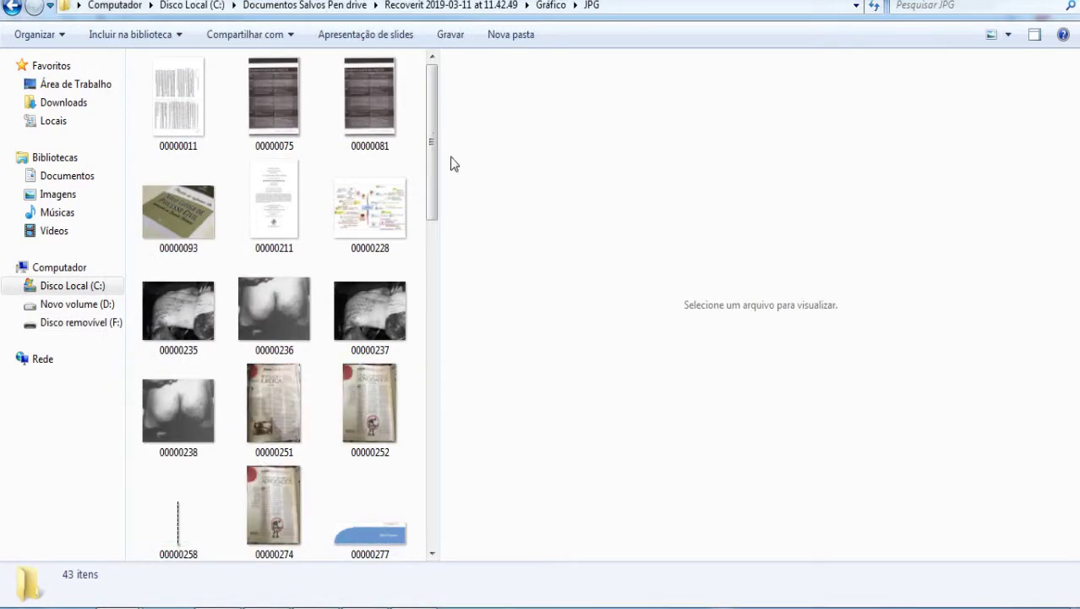
mouse_move(433, 137)
left_mouse_down()
mouse_move(436, 346)
mouse_move(457, 470)
mouse_move(434, 338)
mouse_move(434, 123)
left_mouse_up()
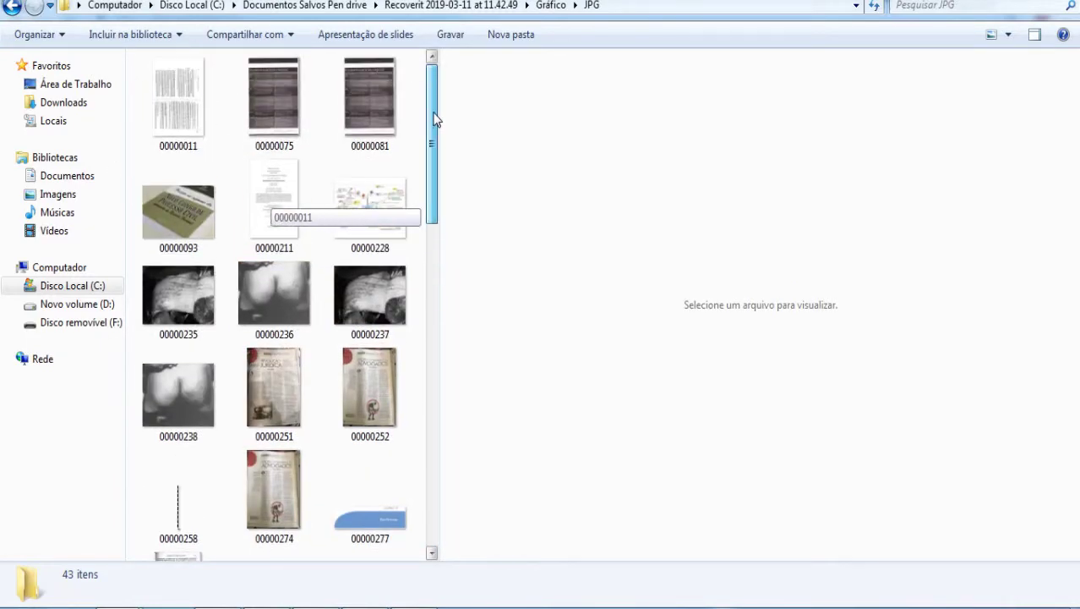
left_click(11, 10)
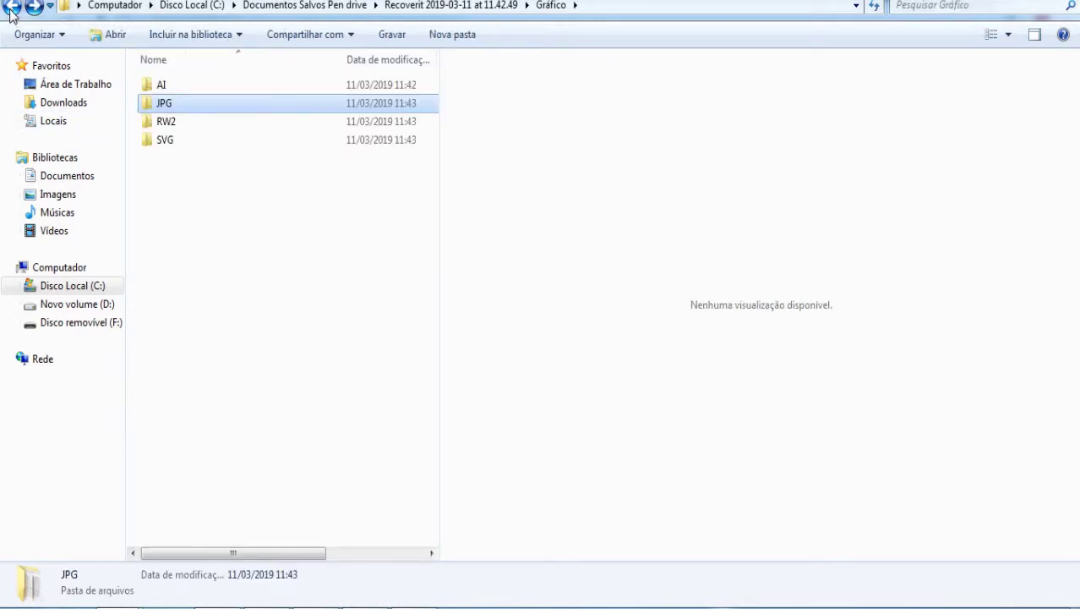
double_click(167, 144)
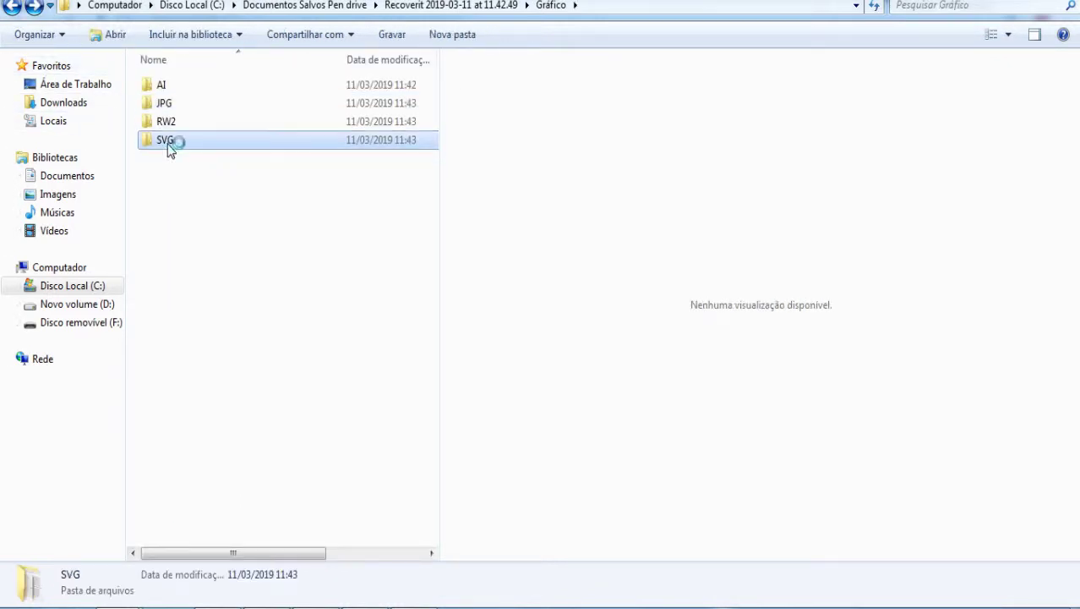
left_click(12, 11)
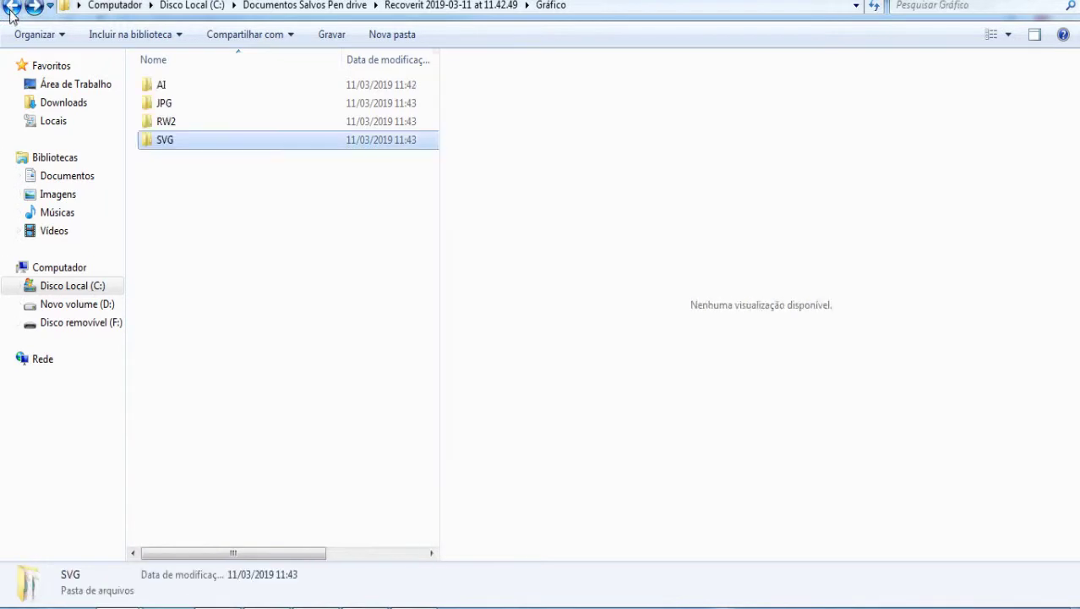
Check the contents of the RW2 and AI subfolders of Gráfico, and leave each one again.
double_click(163, 124)
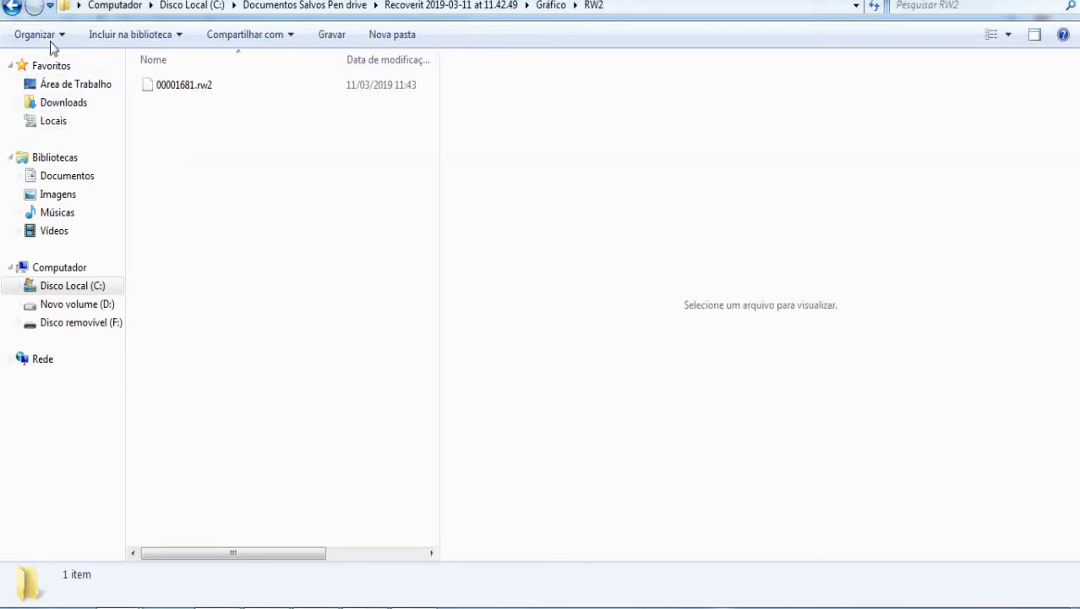
left_click(12, 10)
left_click(163, 105)
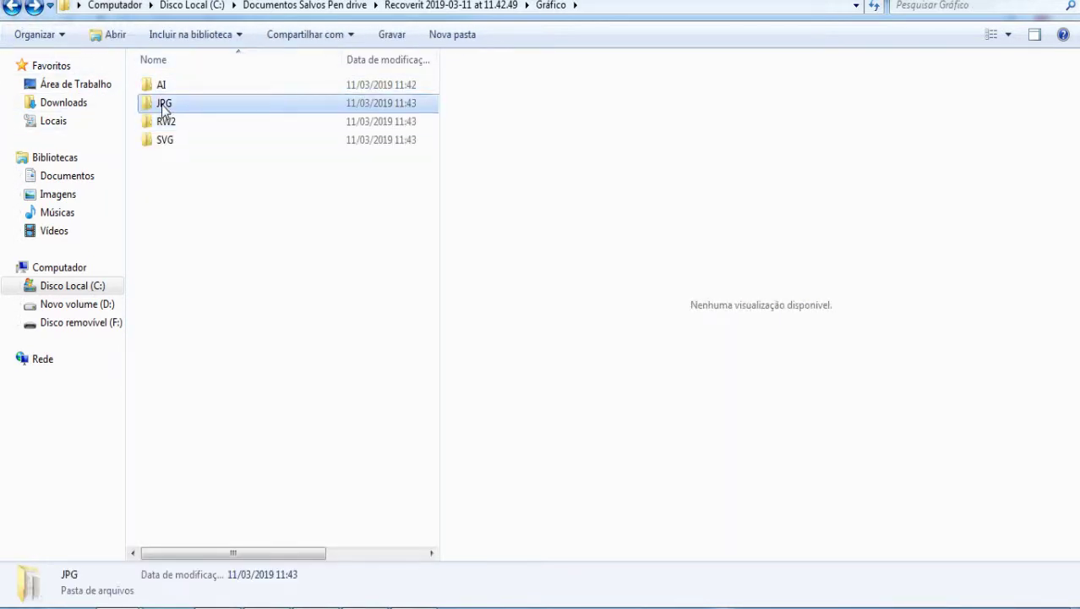
double_click(161, 87)
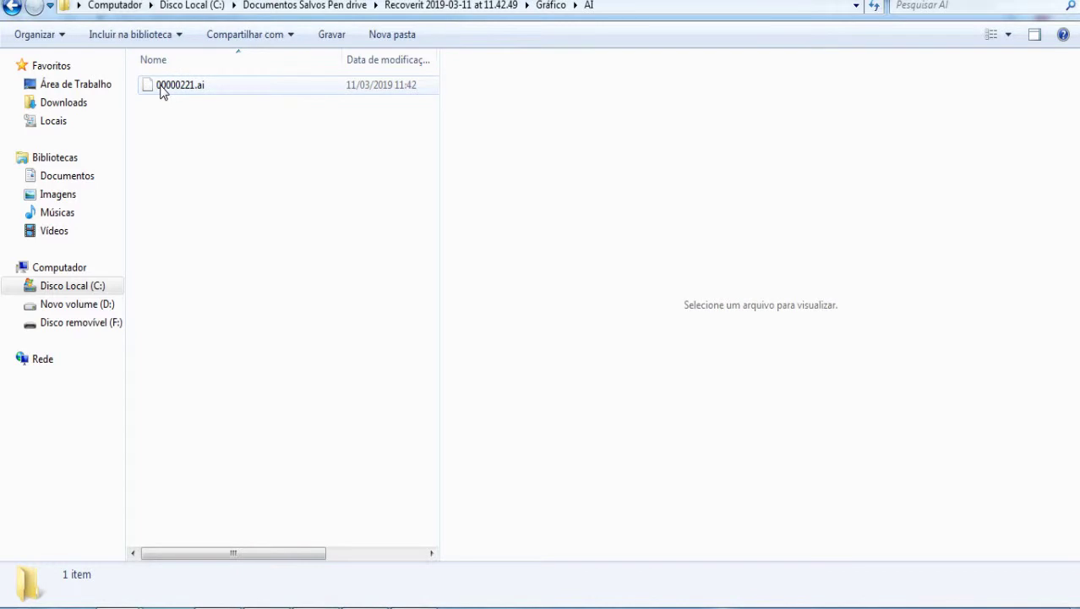
left_click(12, 5)
left_click(11, 5)
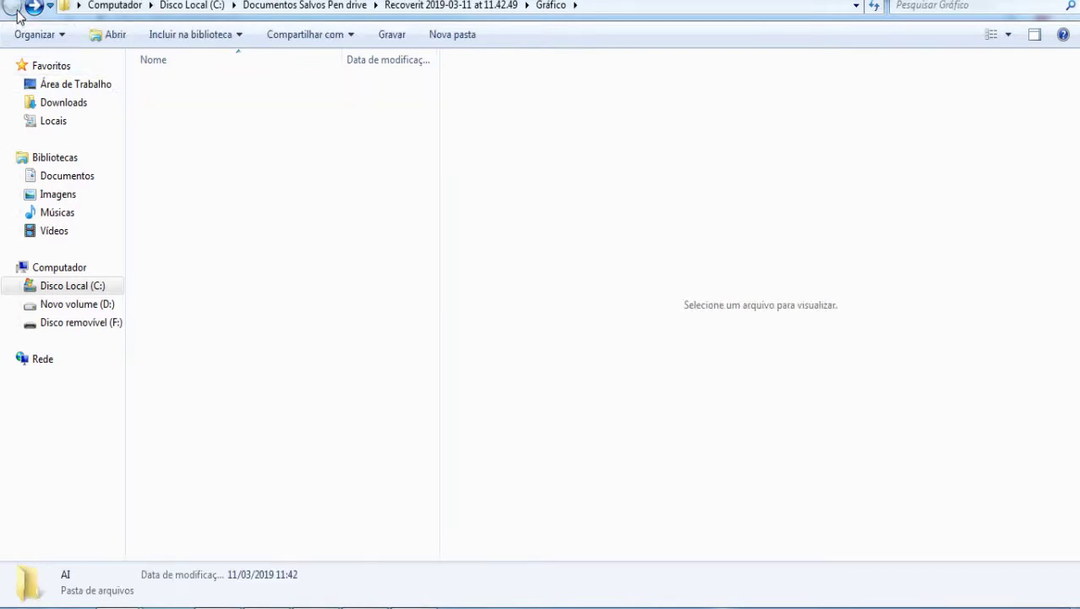
Check the size and file count of the Documentos Salvos Pen drive folder on drive C: in its properties, and close them.
left_click(92, 287)
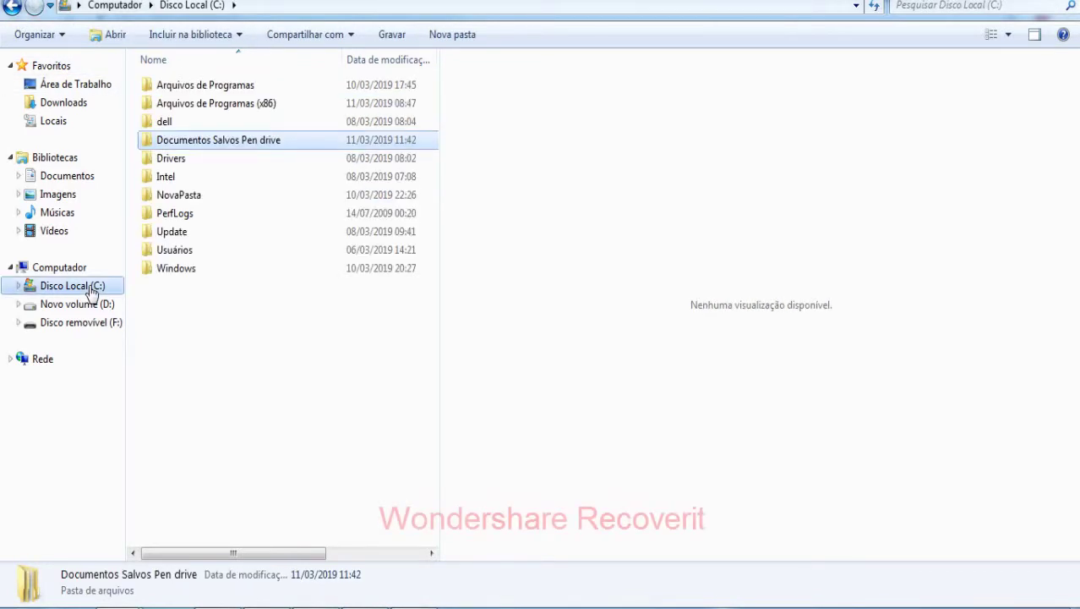
right_click(195, 143)
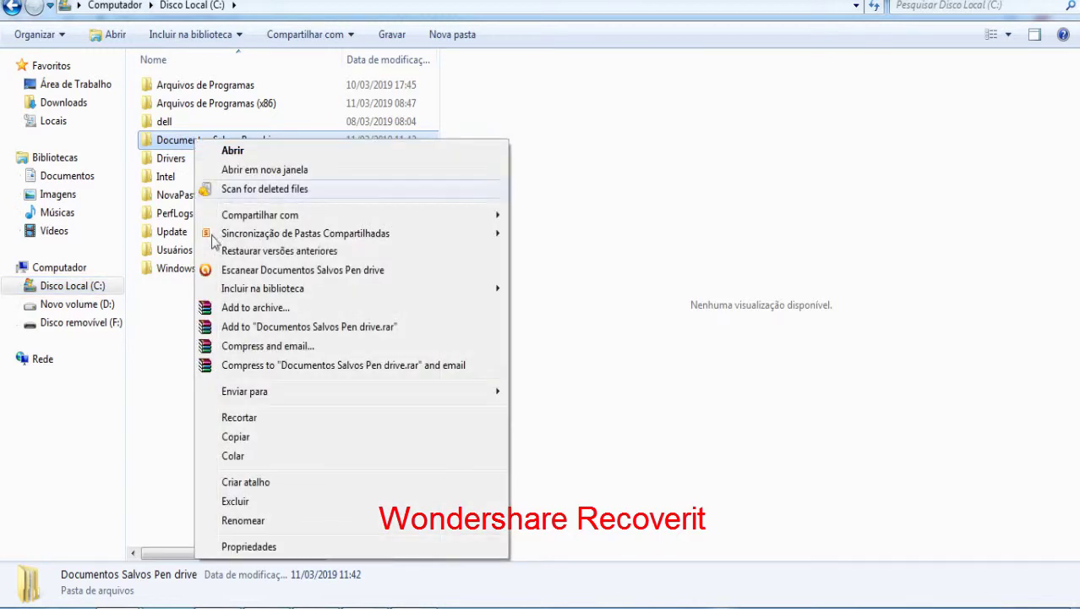
left_click(248, 547)
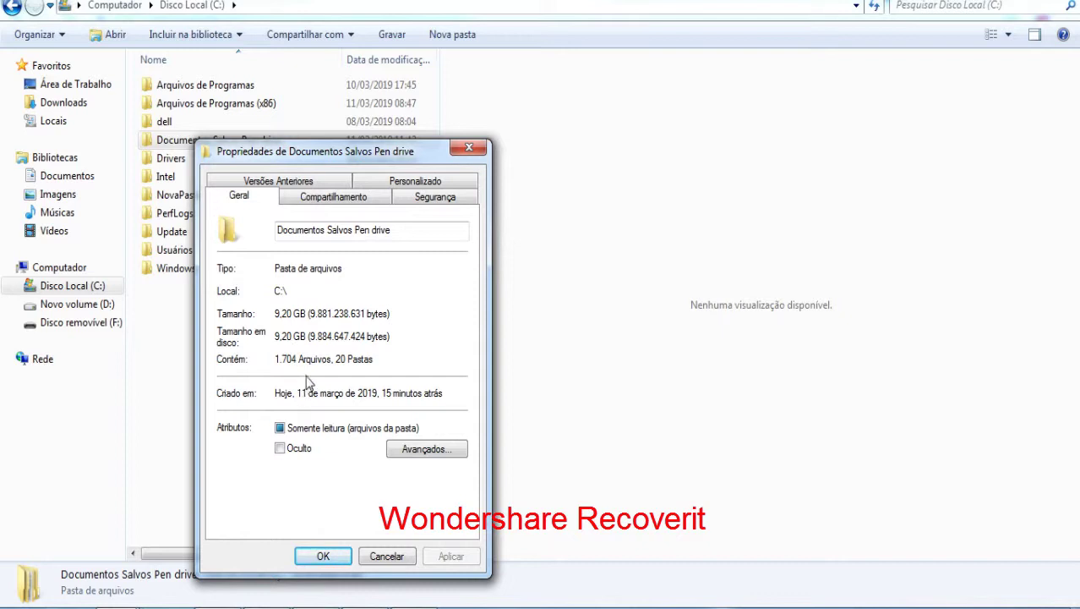
left_click(326, 556)
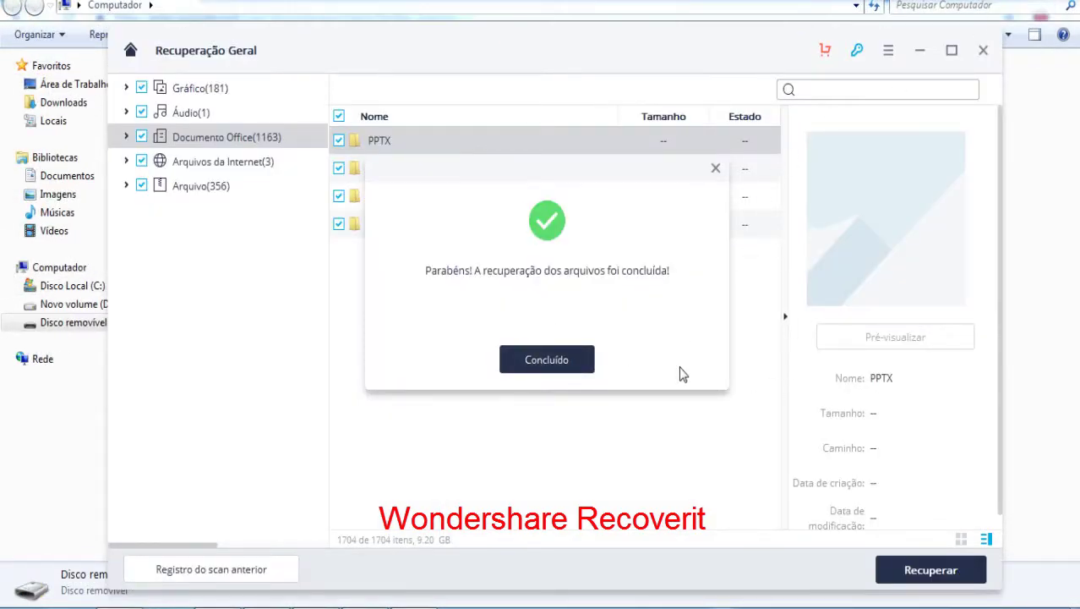
Dismiss the recovery completion message in Recoverit, and restore the maximized Computador window to a smaller floating size.
left_click(554, 361)
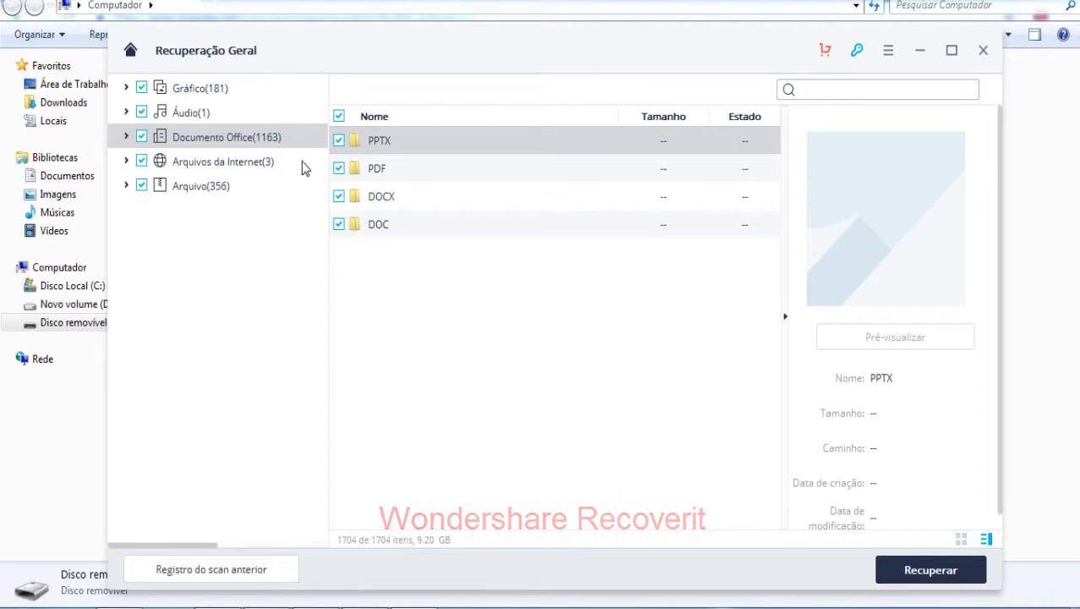
key("alt+F4")
left_click_drag(365, 22, 700, 99)
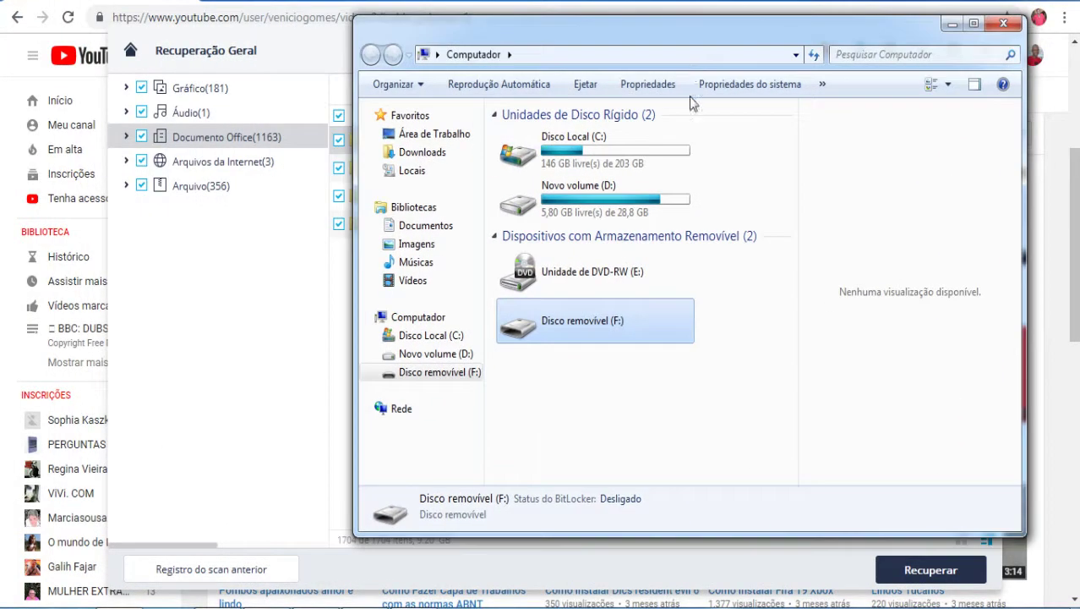
Try to open removable disk F:, decline to format it, and dismiss the error message.
double_click(562, 326)
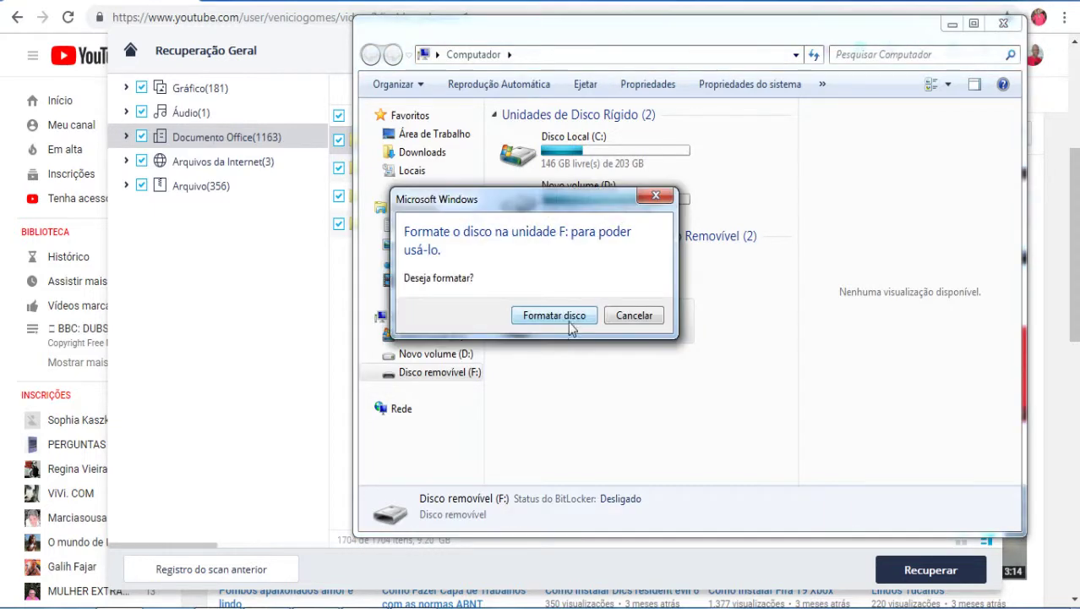
left_click(651, 316)
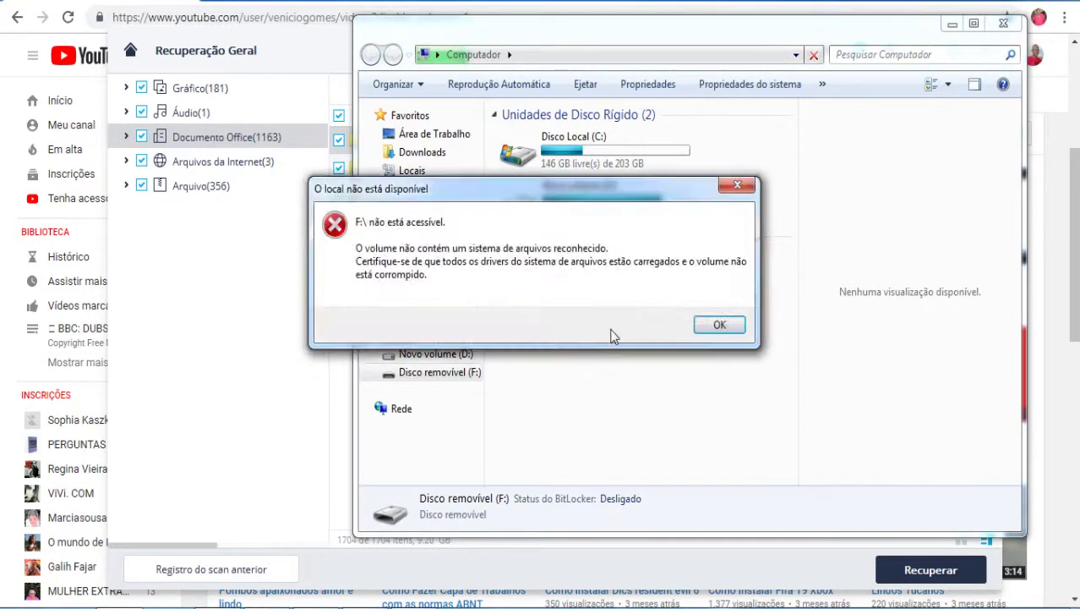
left_click(719, 325)
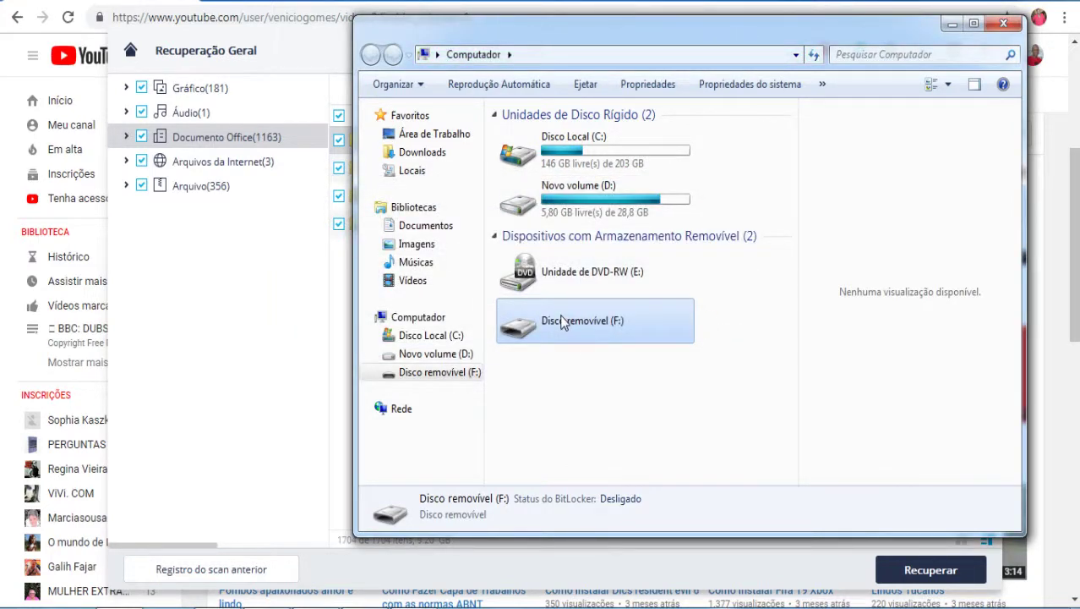
Close the Computador window and the Recoverit window.
left_click_drag(536, 39, 500, 37)
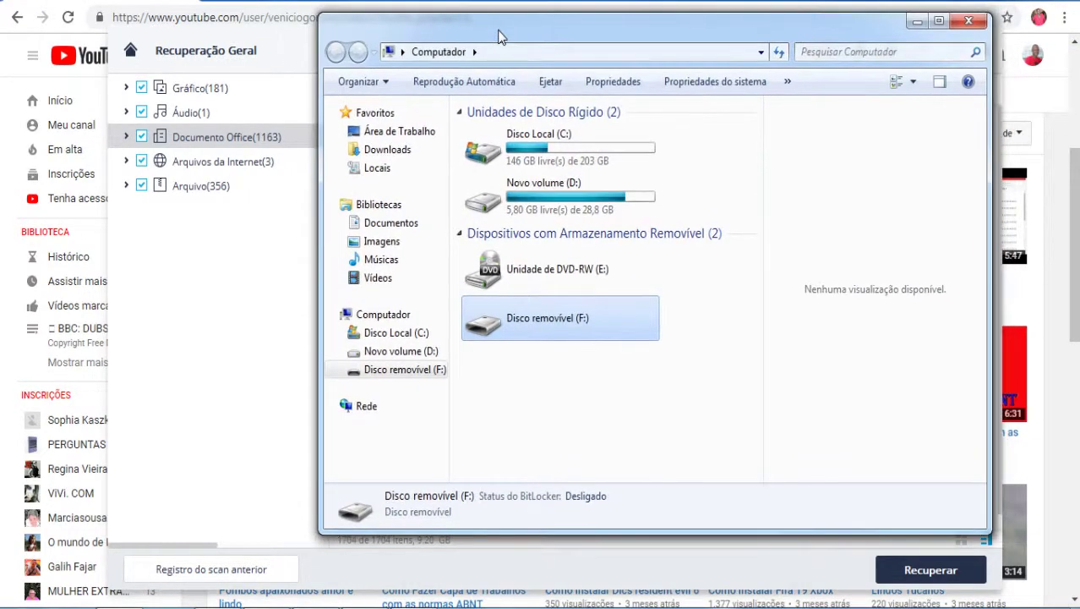
left_click(970, 22)
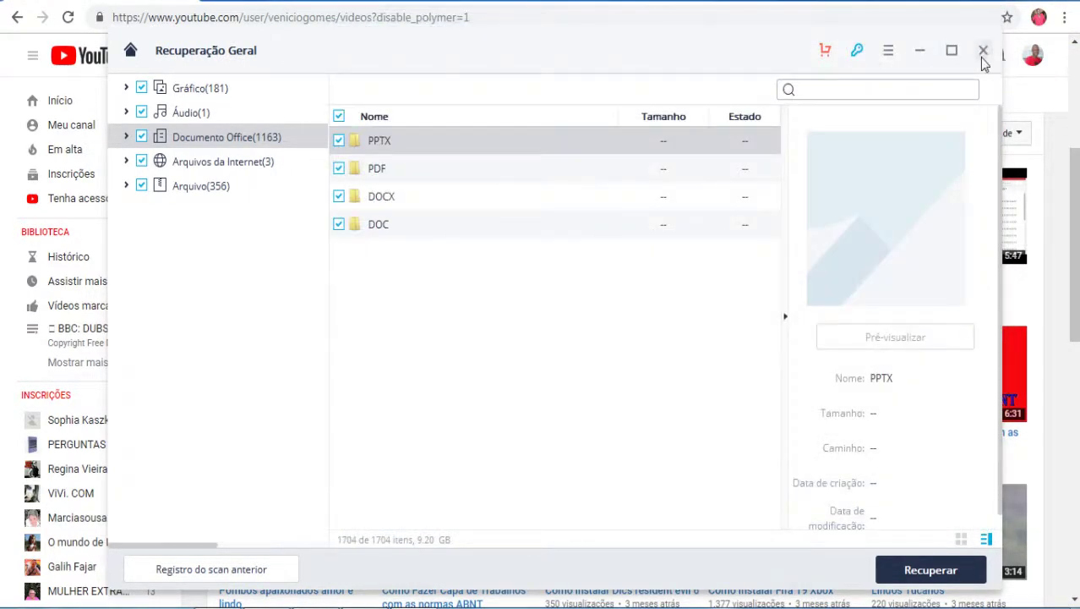
left_click(983, 60)
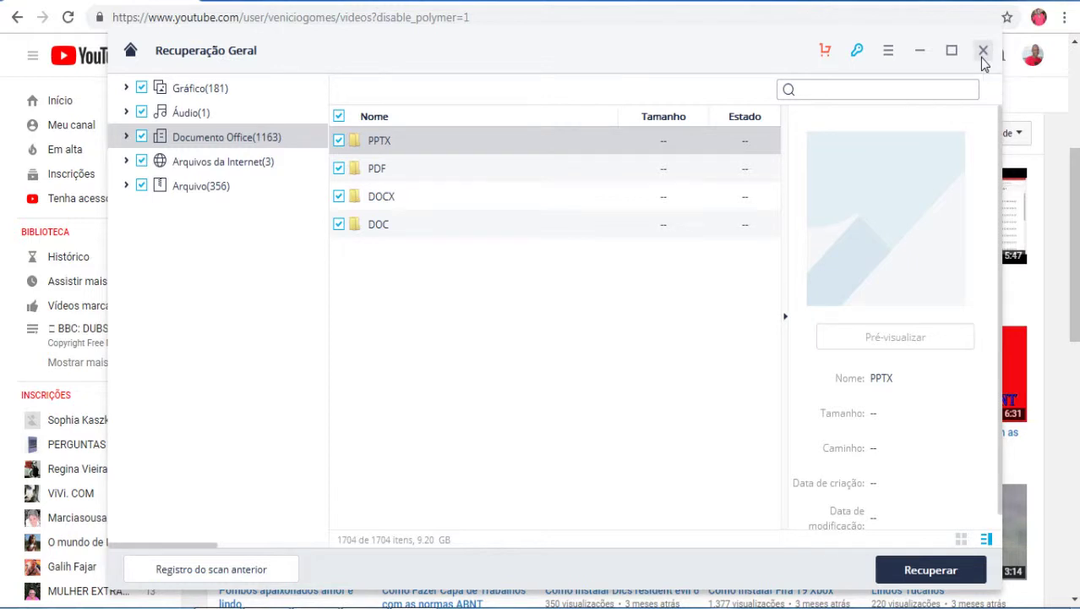